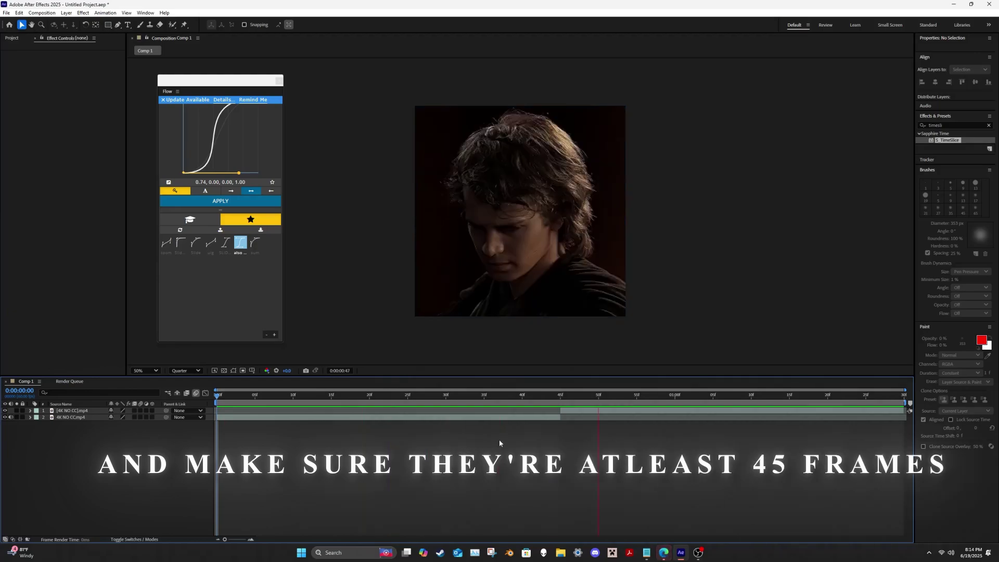
- Return to the start of the composition and enable frame blending on both clip layers
{"action": "left_click_drag", "start_coordinate": [645, 397], "coordinate": [214, 417]}
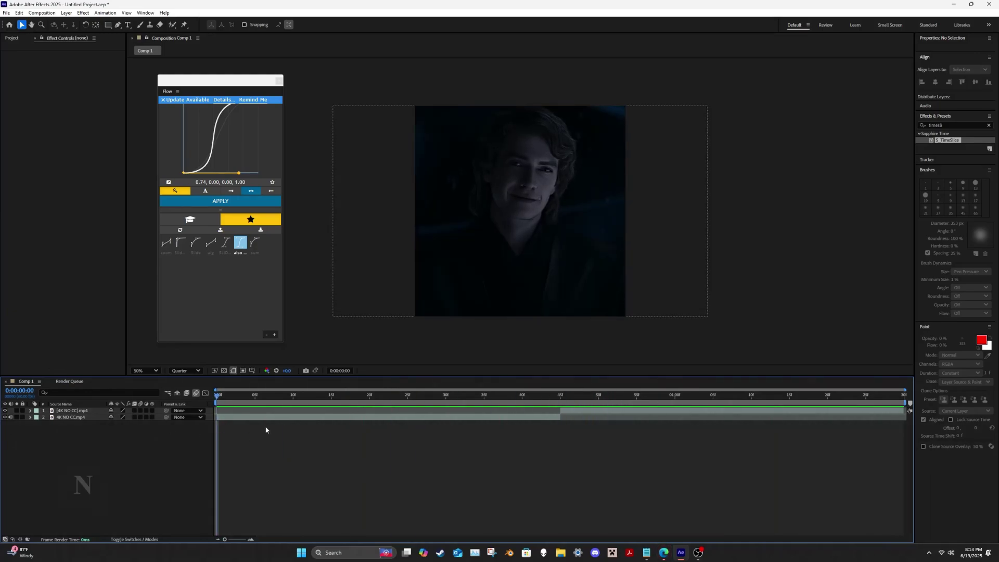
{"action": "left_click", "coordinate": [135, 417]}
{"action": "left_click", "coordinate": [135, 410]}
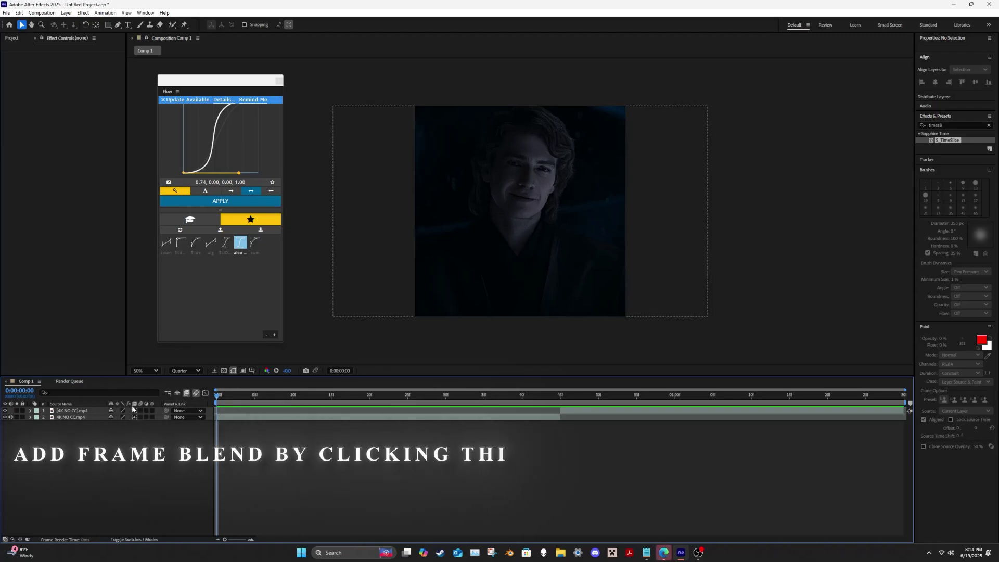
{"action": "left_click", "coordinate": [135, 410]}
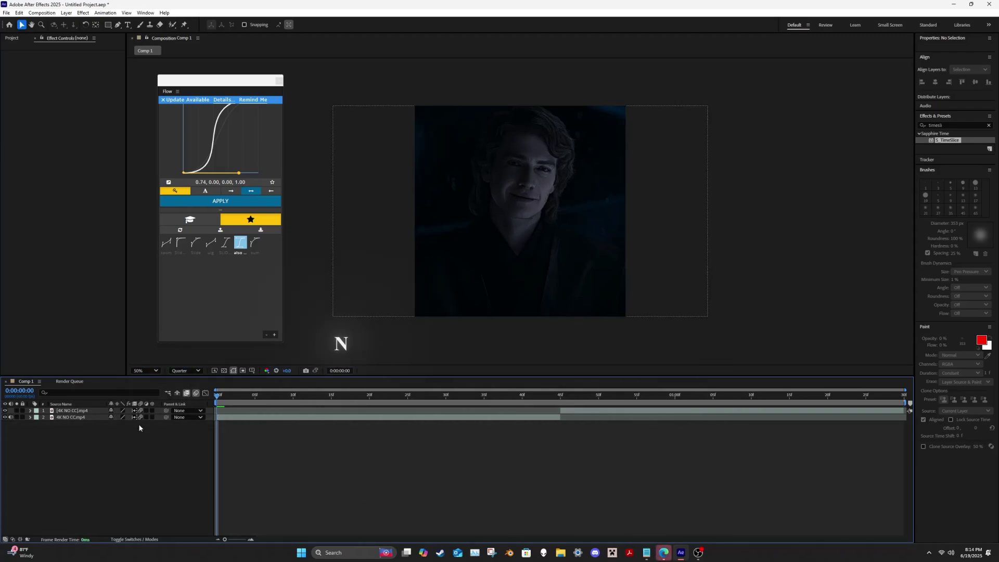
- Pre-compose the first clip, moving all attributes into the new composition
{"action": "left_click", "coordinate": [279, 417]}
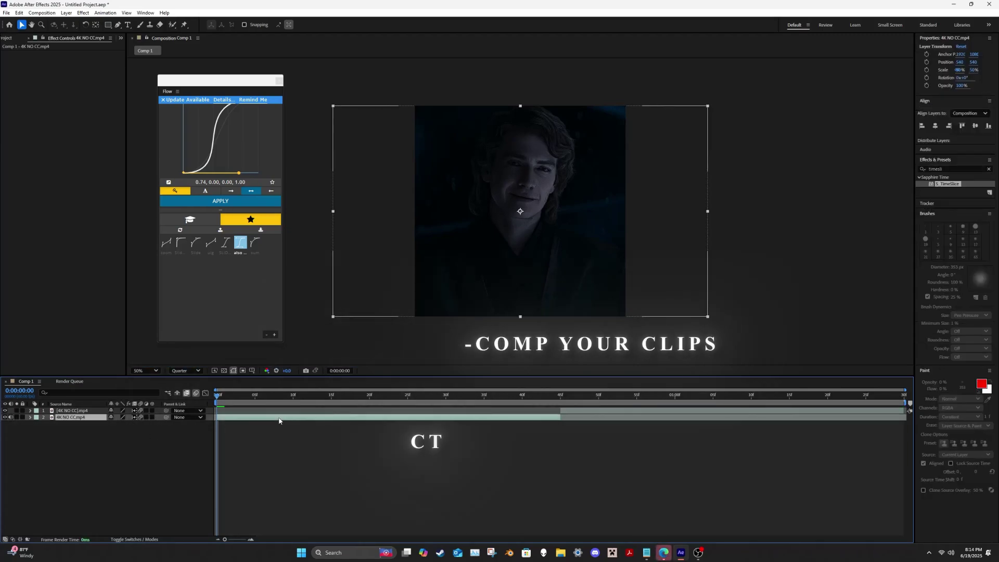
{"action": "key", "text": "ctrl+shift+c"}
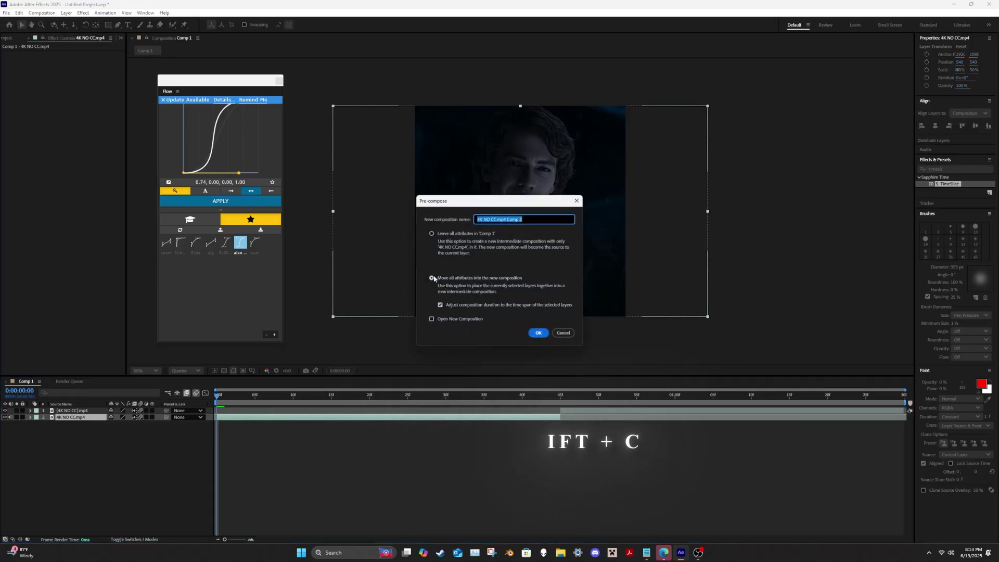
{"action": "left_click", "coordinate": [433, 278]}
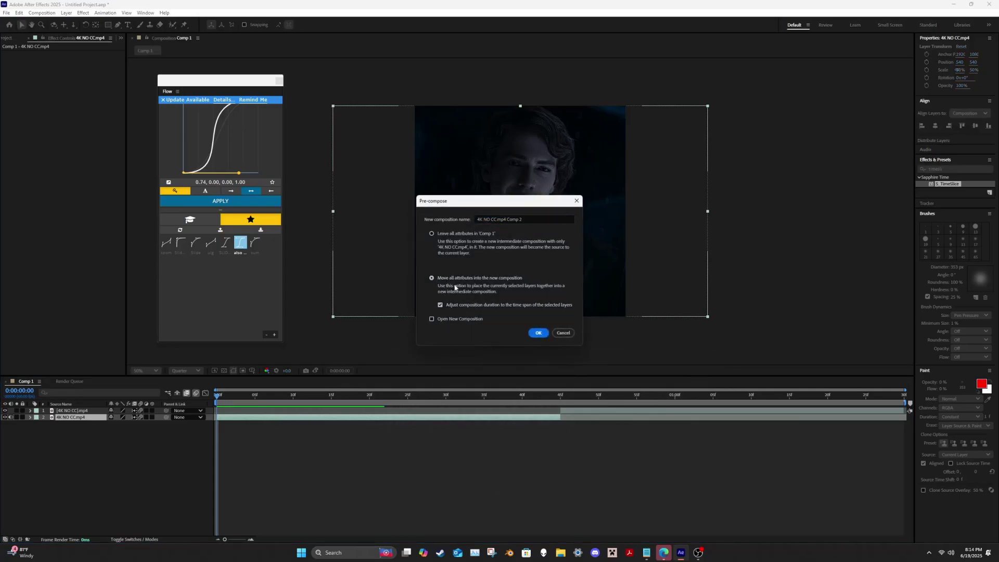
{"action": "left_click", "coordinate": [538, 333]}
- Pre-compose the second clip with all attributes moved into the new composition
{"action": "left_click", "coordinate": [575, 395]}
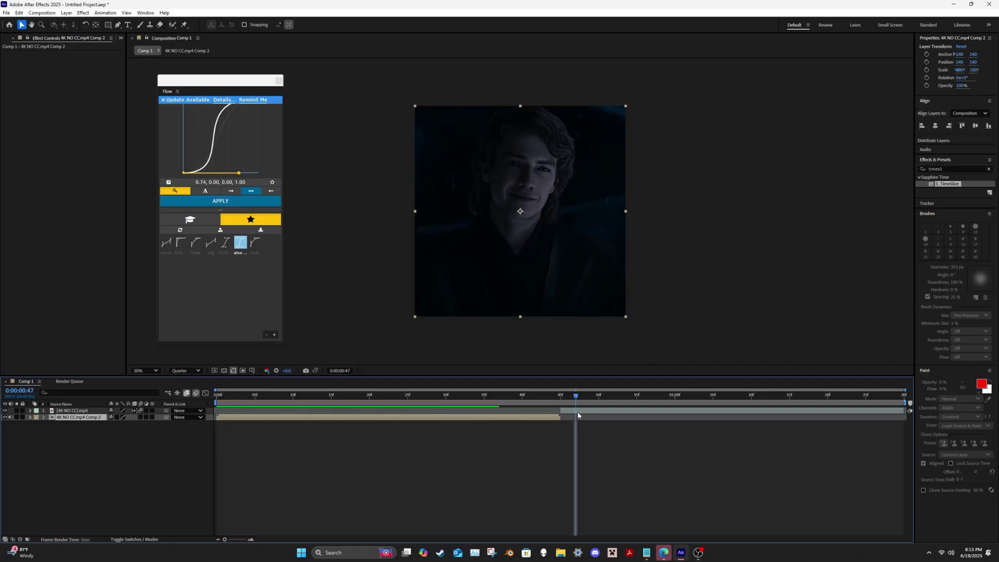
{"action": "left_click", "coordinate": [578, 413]}
{"action": "key", "text": "ctrl+shift+c"}
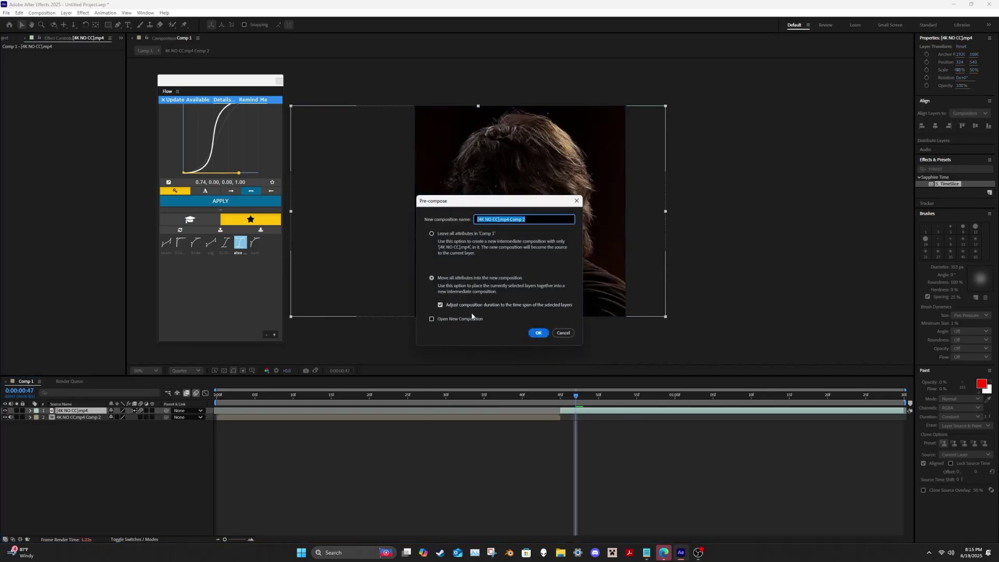
{"action": "left_click", "coordinate": [539, 334]}
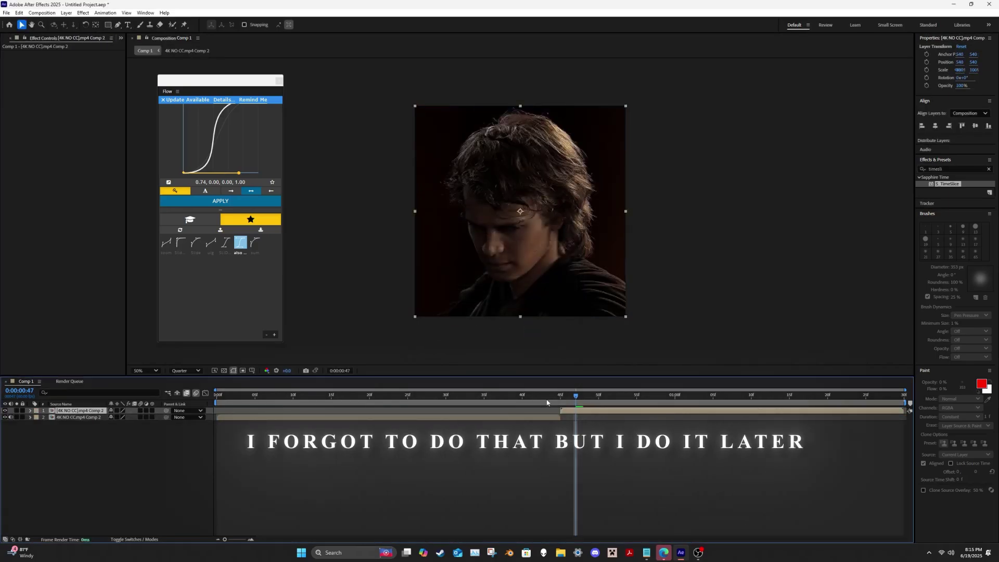
- Duplicate the first clip's pre-comp and apply Freeze On Last Frame to the upper copy
{"action": "key", "text": "Home"}
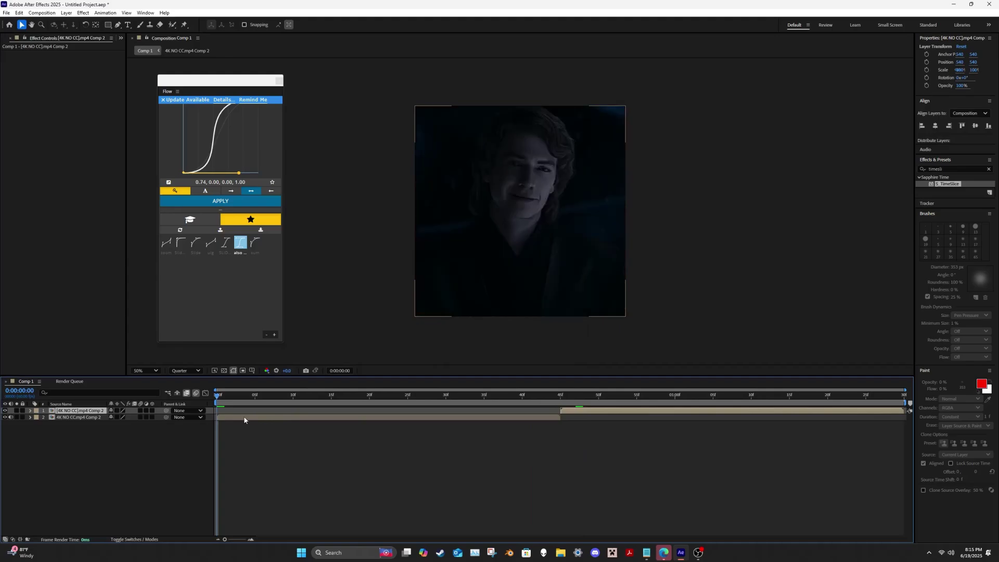
{"action": "left_click", "coordinate": [245, 418]}
{"action": "left_click_drag", "start_coordinate": [522, 399], "coordinate": [239, 399]}
{"action": "key", "text": "space"}
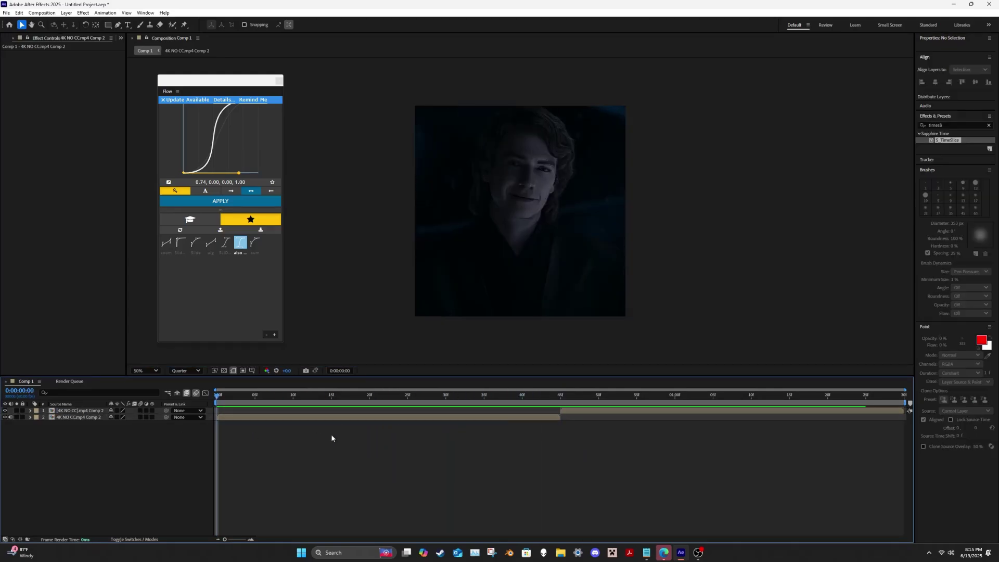
{"action": "key", "text": "ctrl+d"}
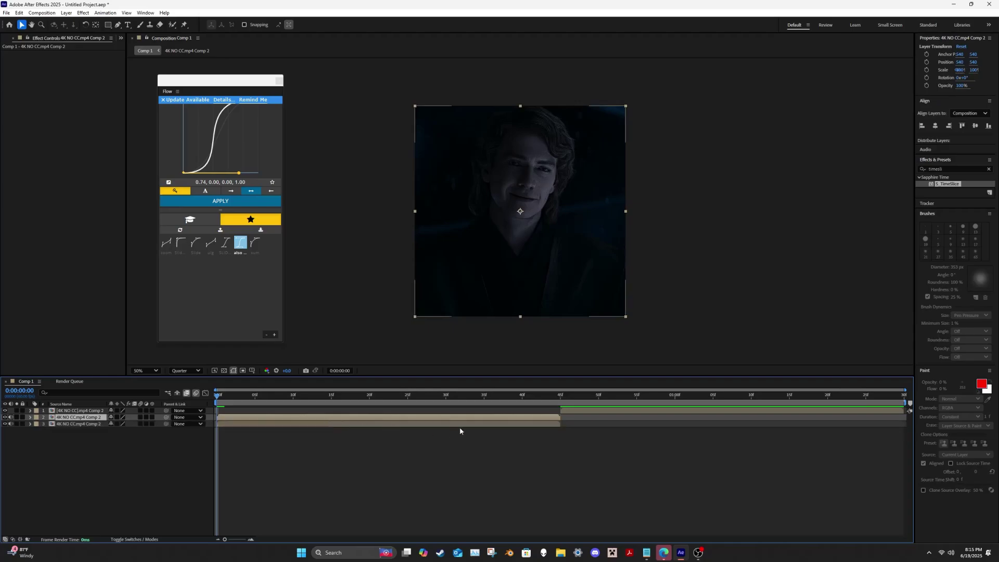
{"action": "right_click", "coordinate": [422, 420]}
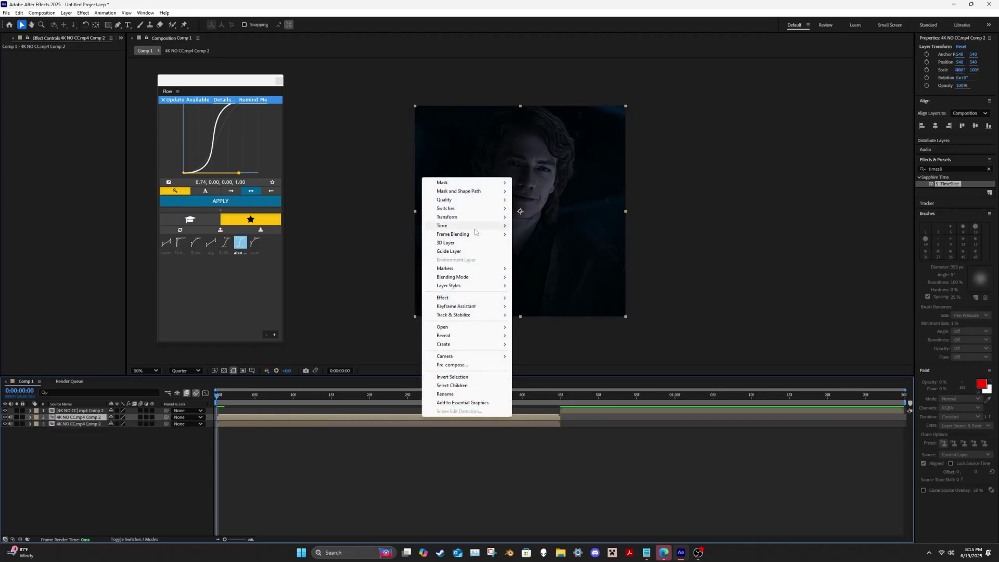
{"action": "mouse_move", "coordinate": [476, 227]}
{"action": "left_click", "coordinate": [531, 253]}
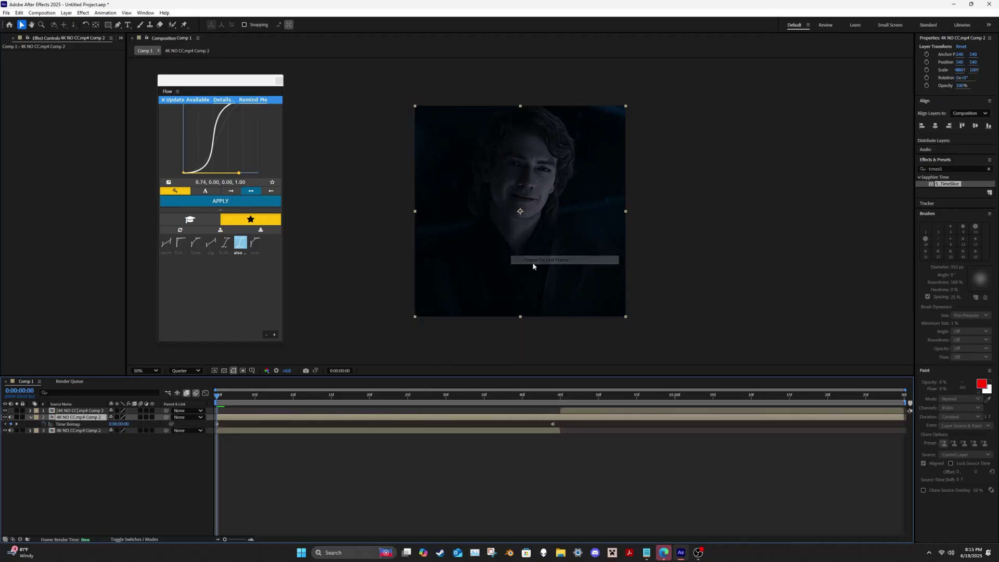
- Split the last-frame freeze copy at frame 45 and delete its earlier part
{"action": "left_click", "coordinate": [560, 397]}
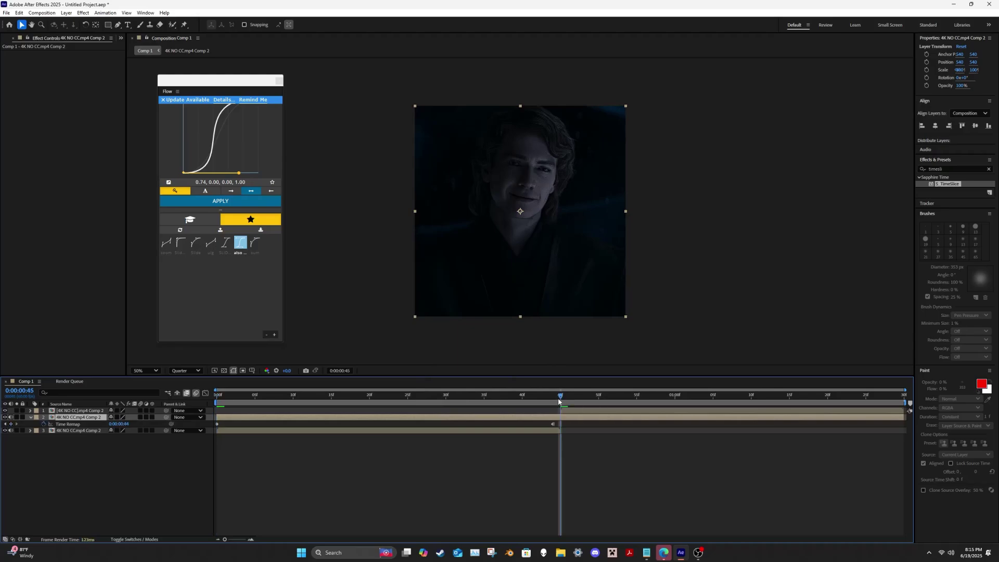
{"action": "key", "text": "ctrl+shift+d"}
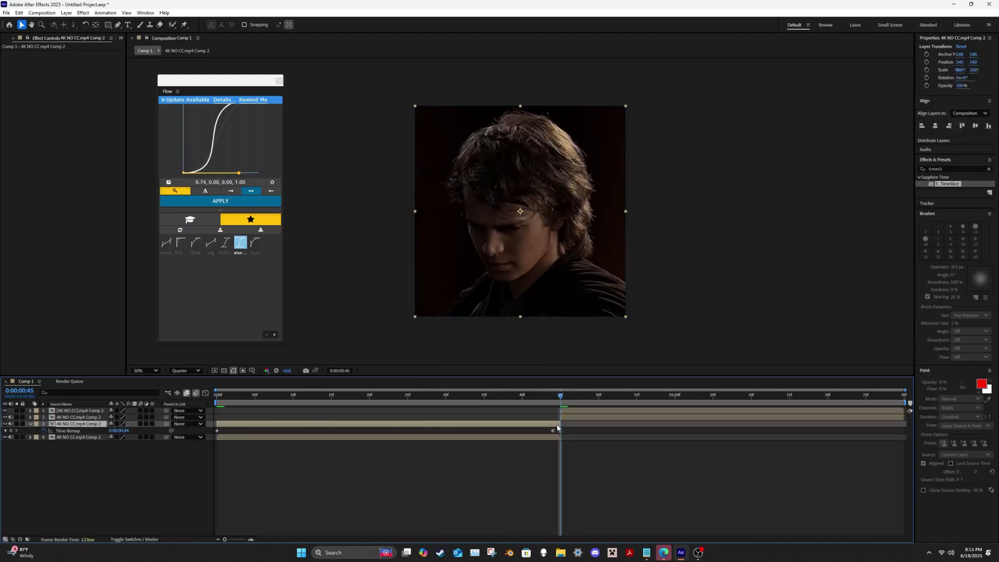
{"action": "key", "text": "Delete"}
- Pre-compose the first clip together with its frozen extension into one composition
{"action": "left_click", "coordinate": [577, 420]}
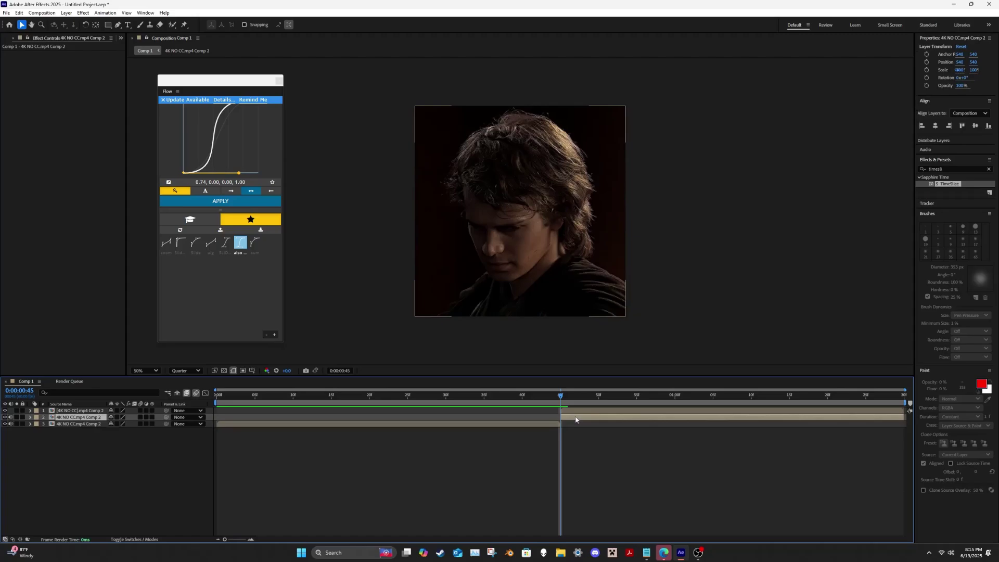
{"action": "left_click", "coordinate": [550, 425], "text": "shift"}
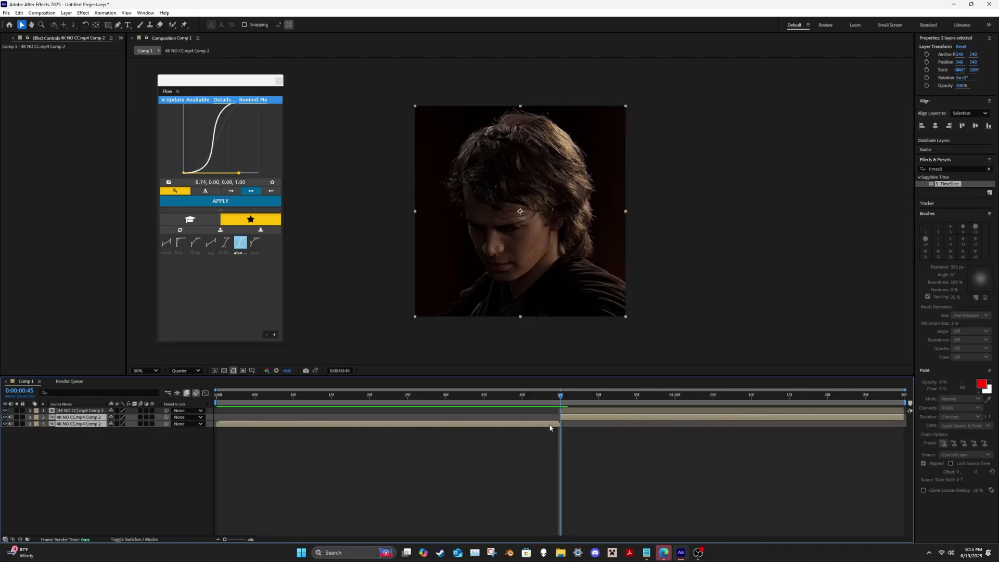
{"action": "key", "text": "ctrl+shift+c"}
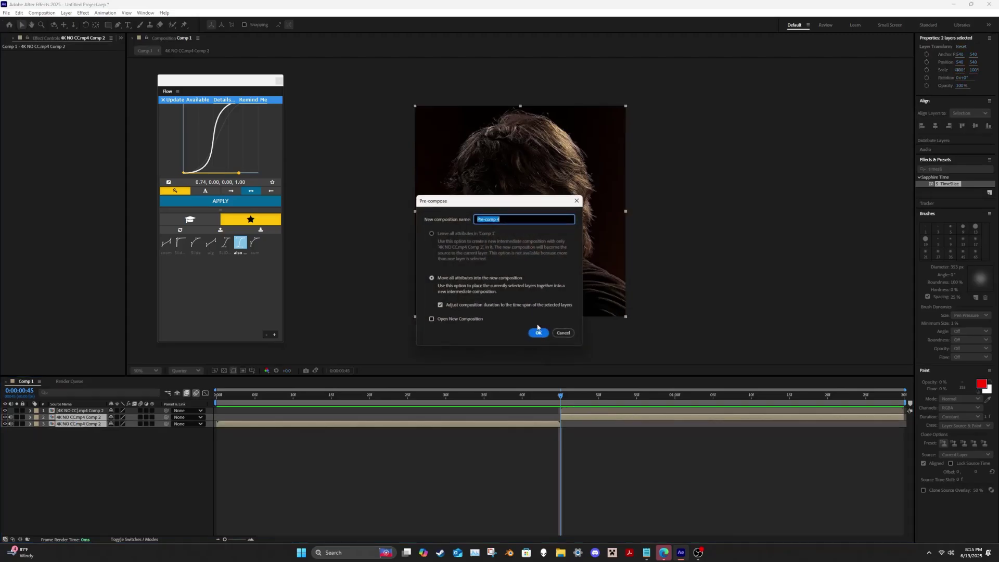
{"action": "left_click", "coordinate": [538, 333]}
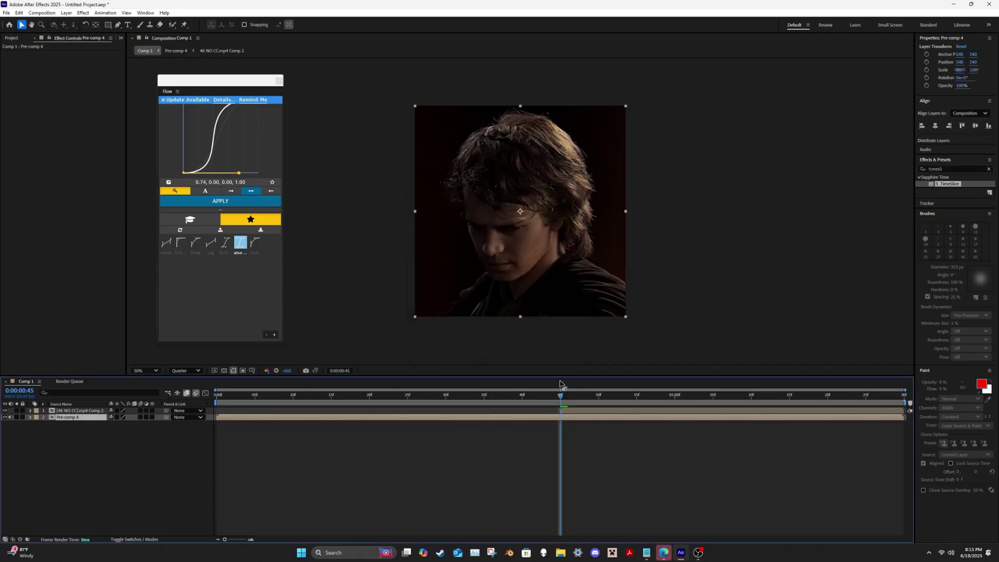
- Duplicate the second clip's pre-comp and freeze the upper copy's frame at frame 45
{"action": "left_click_drag", "start_coordinate": [560, 402], "coordinate": [561, 434]}
{"action": "left_click", "coordinate": [569, 411]}
{"action": "key", "text": "ctrl+d"}
{"action": "right_click", "coordinate": [569, 411]}
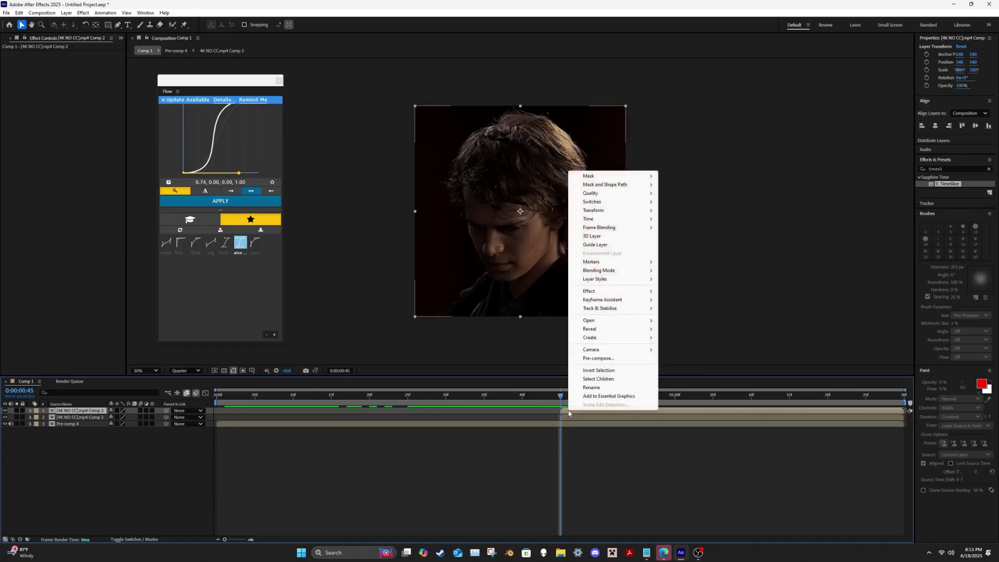
{"action": "mouse_move", "coordinate": [601, 220]}
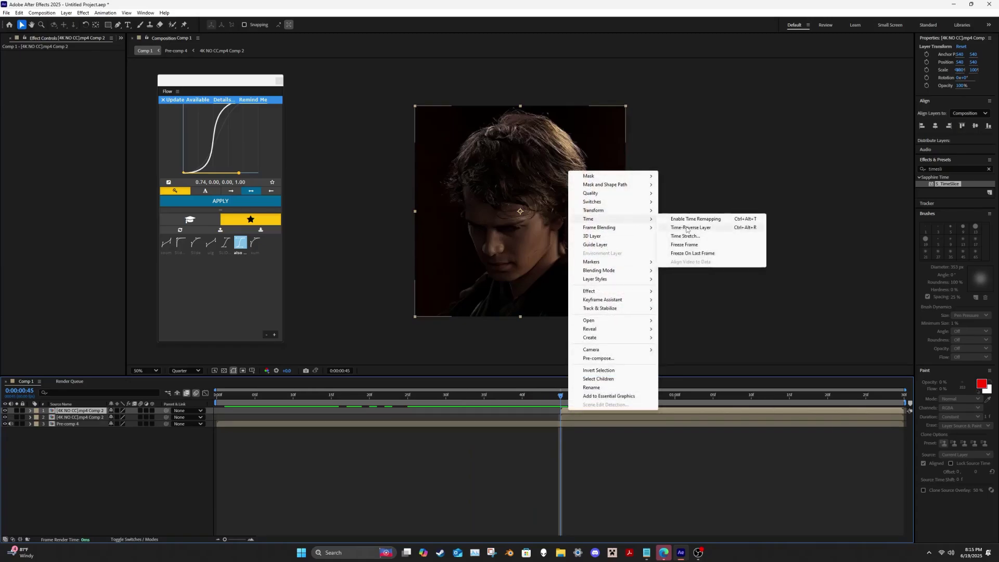
{"action": "left_click", "coordinate": [696, 246]}
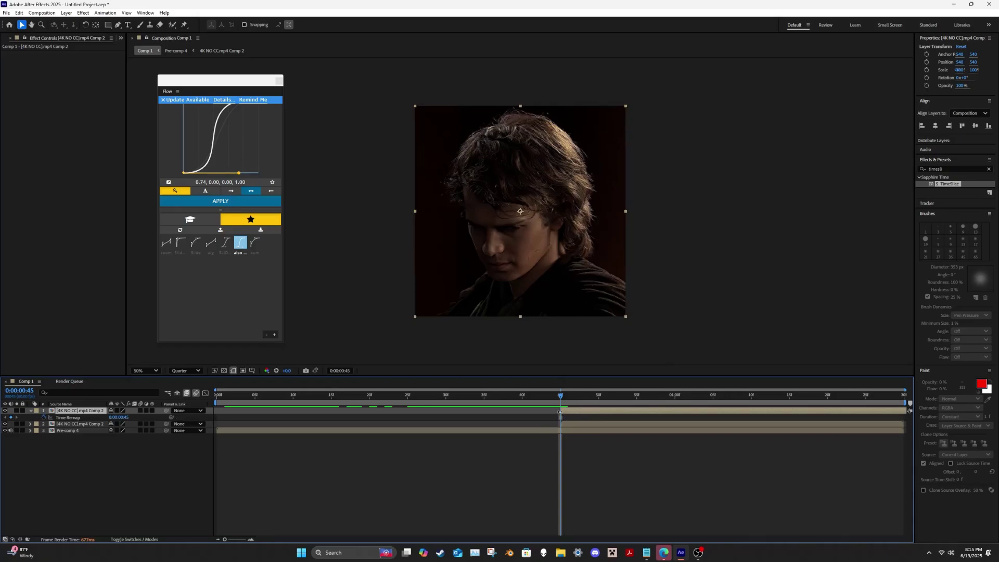
- Extend the second clip's frozen copy back to the composition start, split it at frame 45 and delete the part after it
{"action": "left_click_drag", "start_coordinate": [560, 412], "coordinate": [228, 425]}
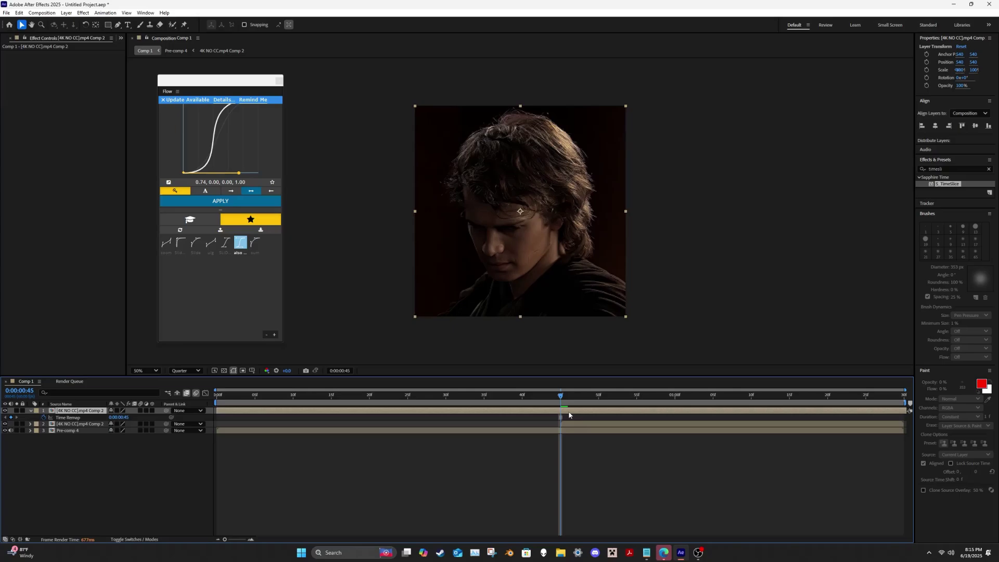
{"action": "key", "text": "ctrl+shift+d"}
{"action": "key", "text": "Delete"}
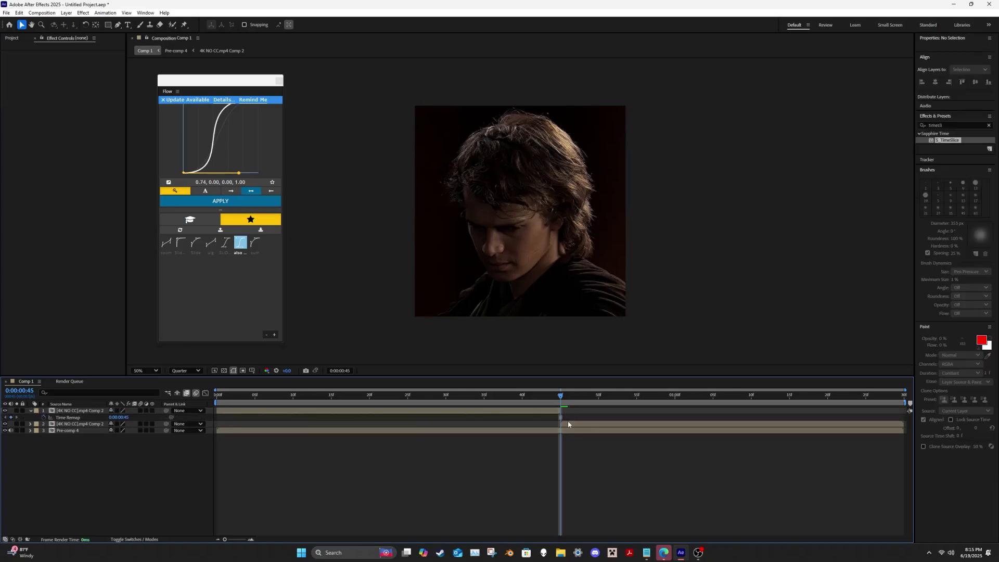
- Pre-compose the second clip together with its frozen lead-in into one composition
{"action": "left_click", "coordinate": [570, 424]}
{"action": "left_click", "coordinate": [552, 411], "text": "shift"}
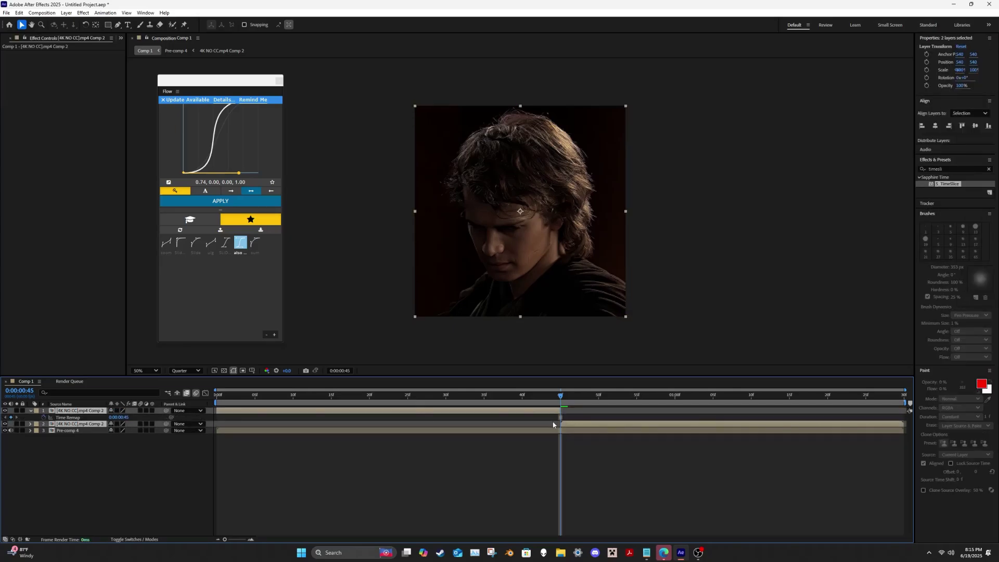
{"action": "key", "text": "ctrl+shift+c"}
{"action": "left_click", "coordinate": [544, 334]}
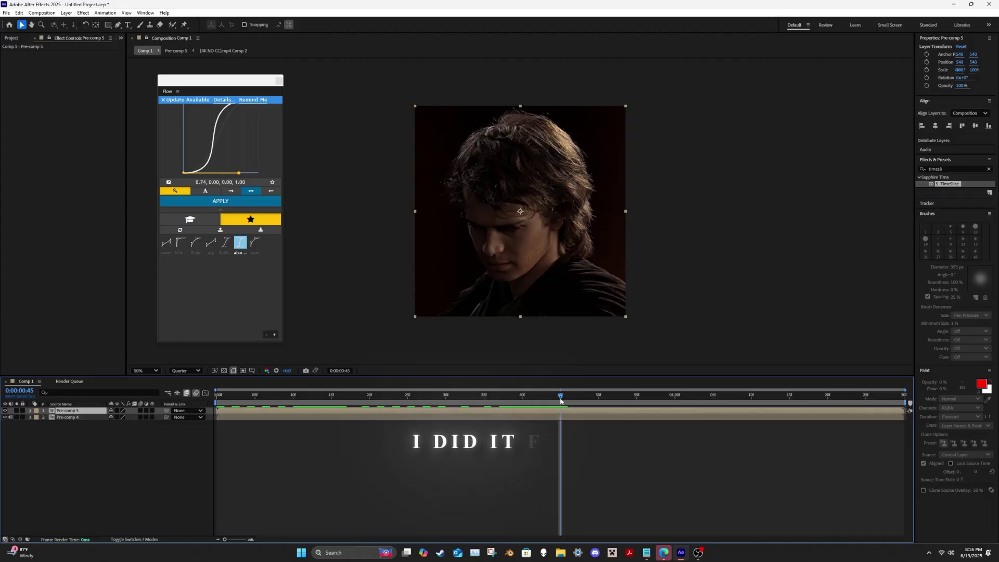
- Add a composition marker at frame 45 and create a new null object
{"action": "left_click", "coordinate": [910, 403]}
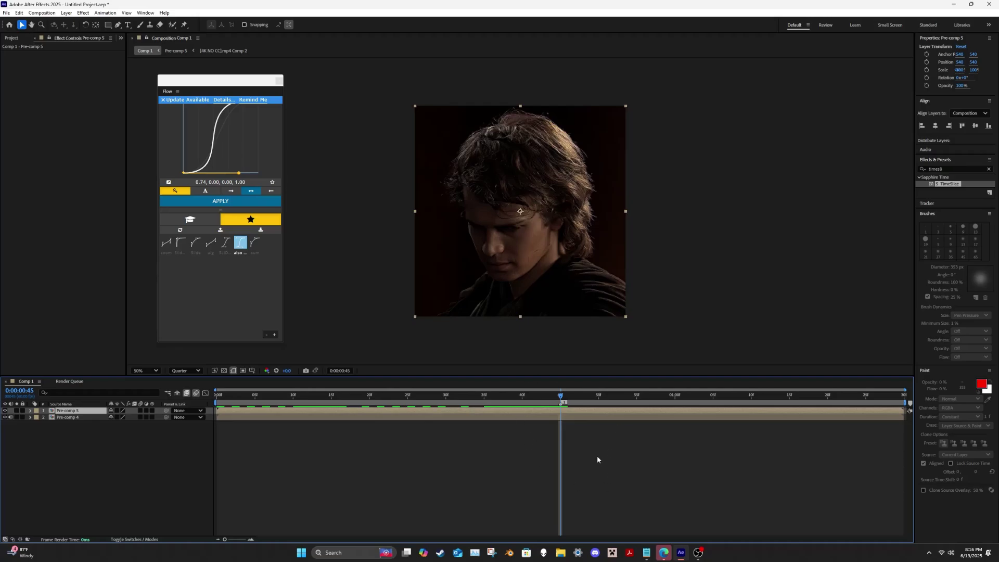
{"action": "right_click", "coordinate": [679, 330]}
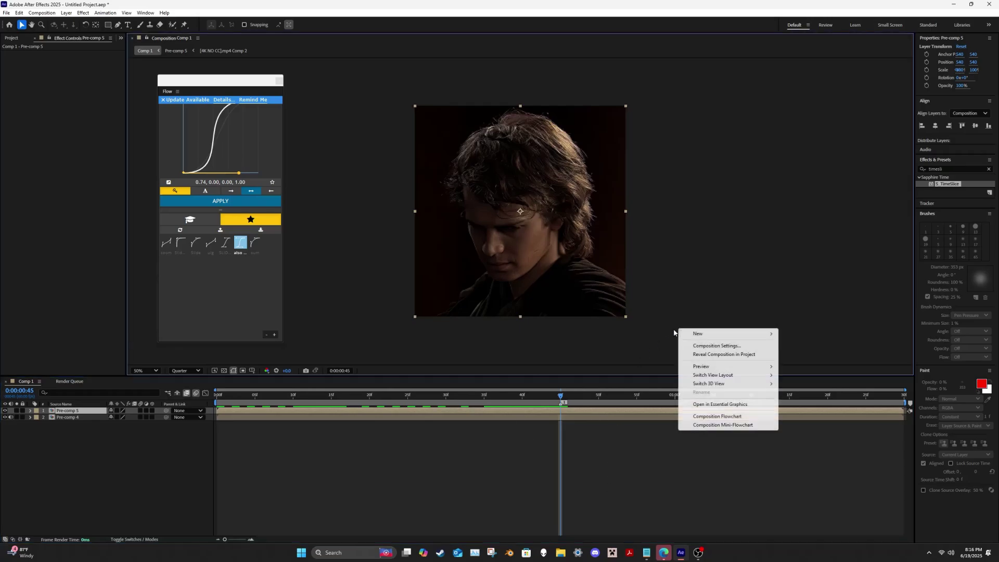
{"action": "mouse_move", "coordinate": [736, 336]}
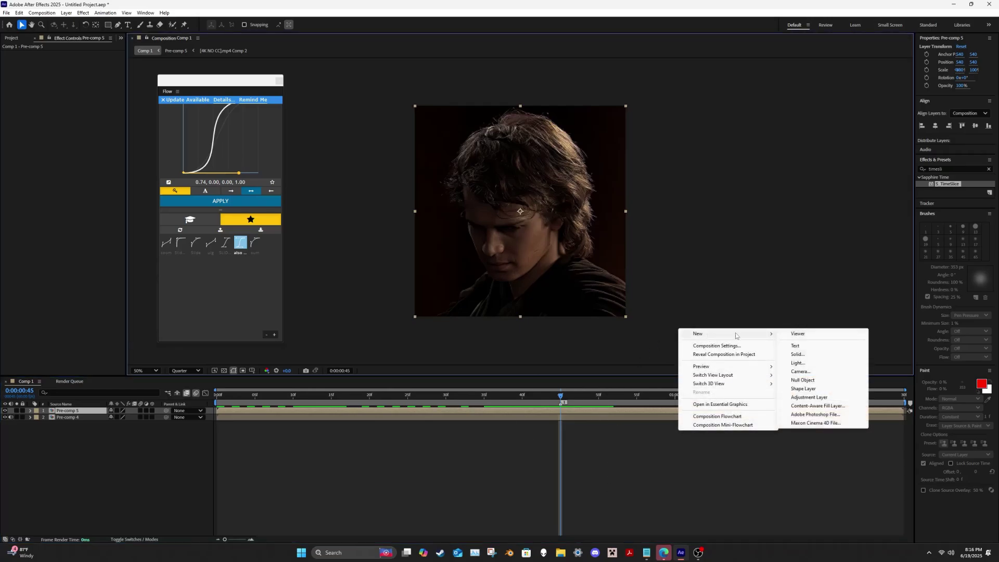
{"action": "left_click", "coordinate": [803, 380]}
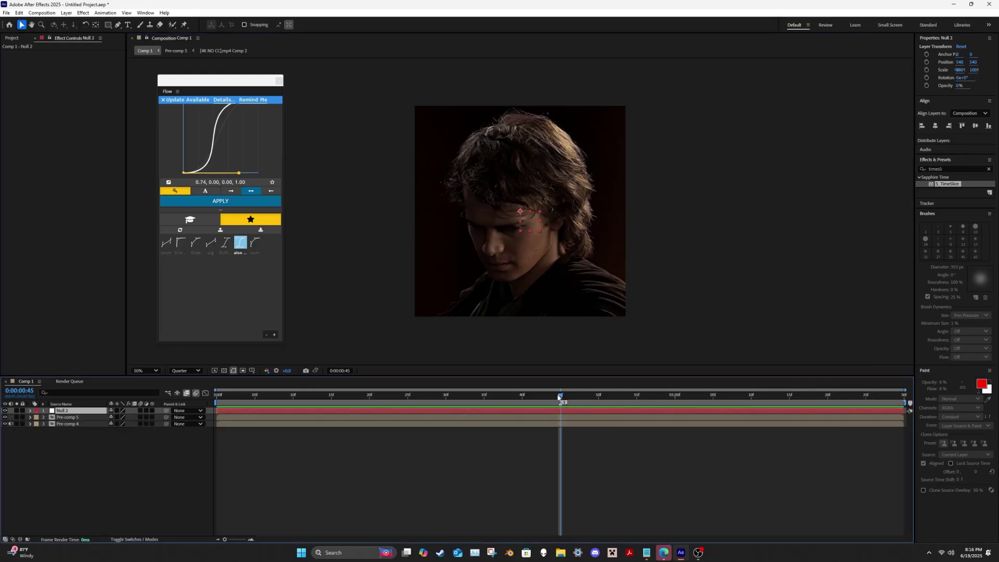
- Split the null layer at frame 15 and delete its earlier part
{"action": "left_click_drag", "start_coordinate": [556, 397], "coordinate": [332, 408]}
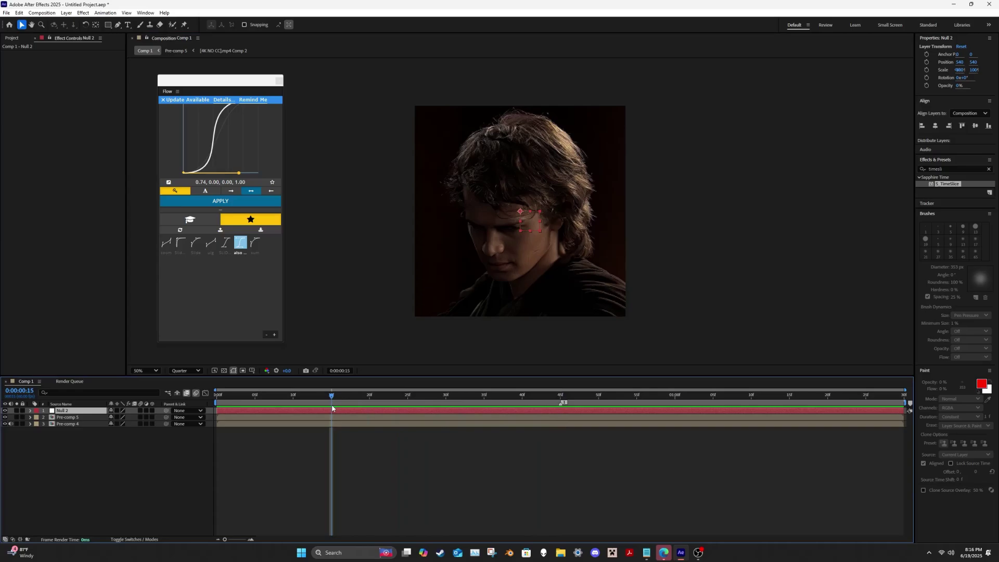
{"action": "key", "text": "ctrl+shift+d"}
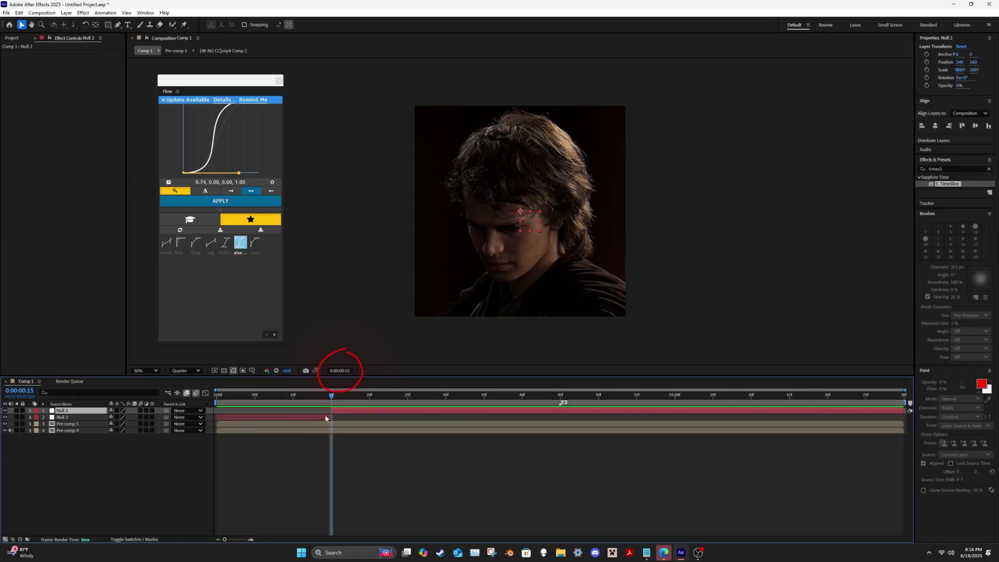
{"action": "left_click", "coordinate": [326, 418]}
{"action": "key", "text": "Delete"}
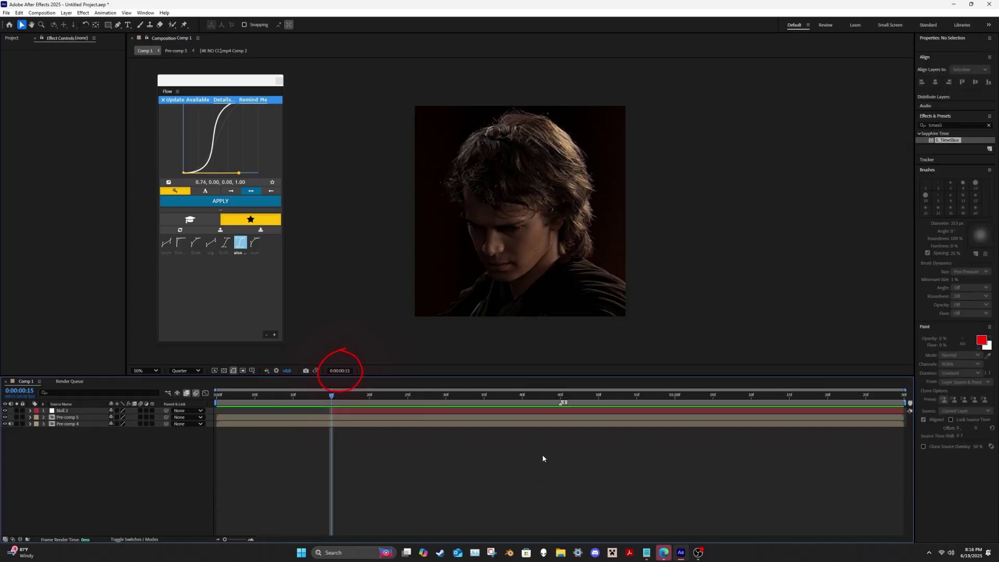
- Add a composition marker at frame 15 and move the current time to frame 45
{"action": "left_click", "coordinate": [561, 397]}
{"action": "left_click_drag", "start_coordinate": [561, 397], "coordinate": [331, 397]}
{"action": "left_click", "coordinate": [561, 396]}
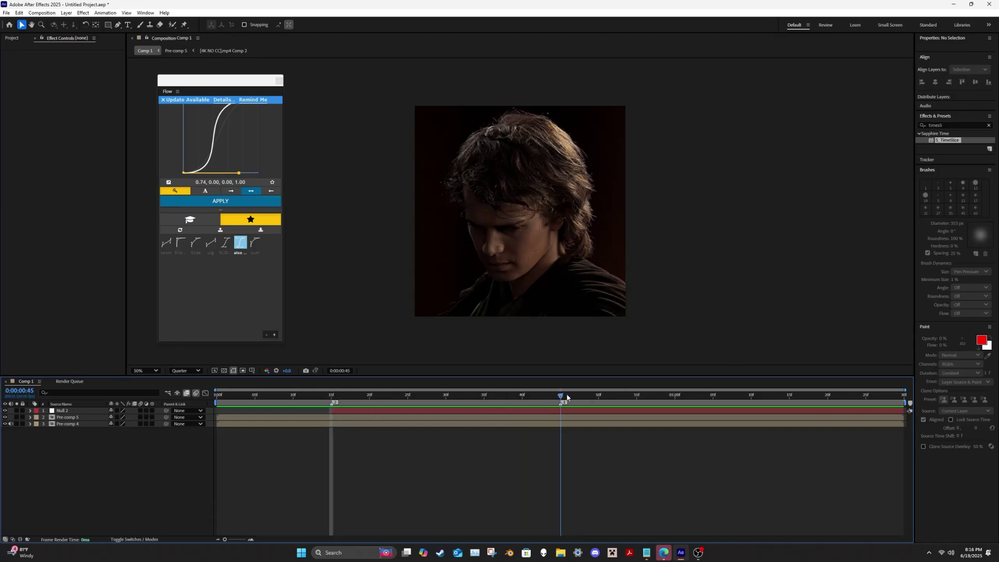
- Split the null layer at 0:00:01:15, delete its later part, and mark that time in the composition
{"action": "left_click_drag", "start_coordinate": [567, 397], "coordinate": [865, 408]}
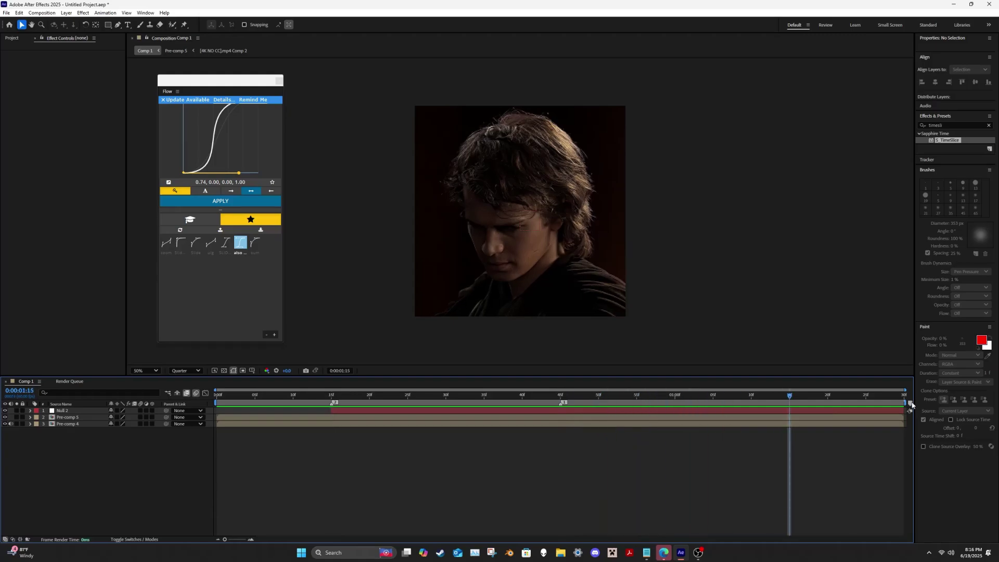
{"action": "key", "text": "ctrl+shift+d"}
{"action": "key", "text": "Delete"}
- Move Pre-comp 5 horizontally at frame 15 until its left edge meets the right edge of the composition frame
{"action": "left_click", "coordinate": [334, 422]}
{"action": "left_click", "coordinate": [337, 420]}
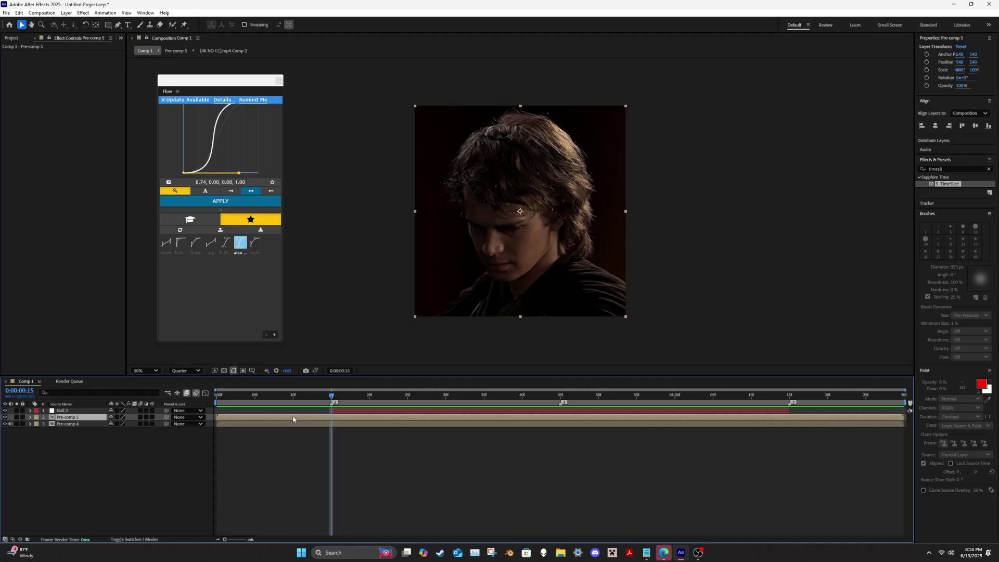
{"action": "key", "text": "p"}
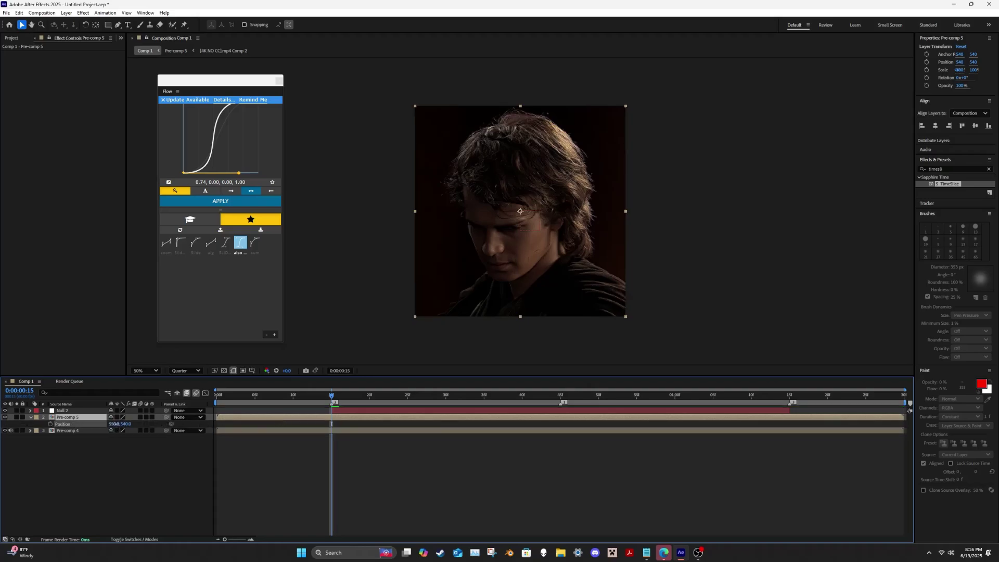
{"action": "left_click_drag", "start_coordinate": [124, 424], "coordinate": [547, 438]}
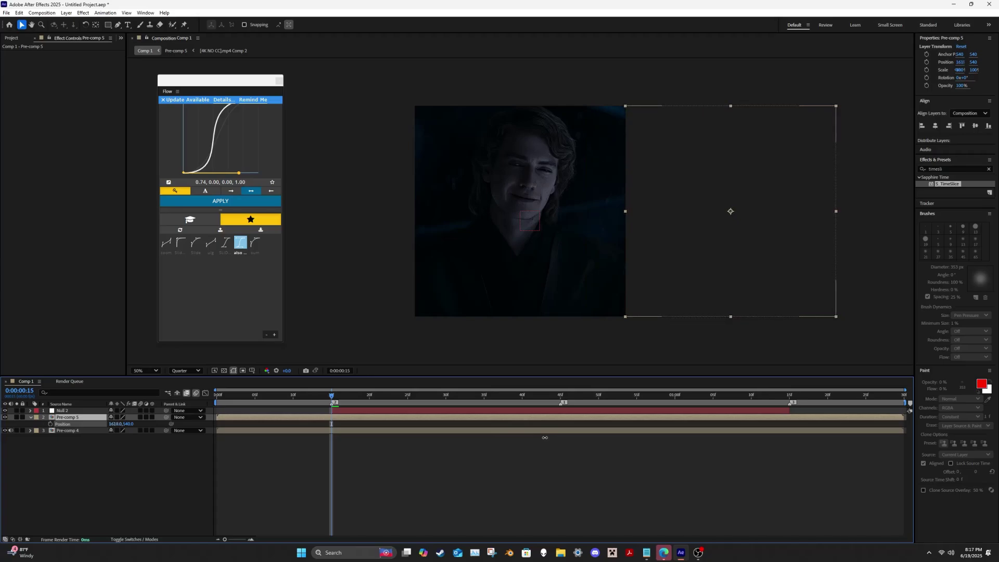
{"action": "left_click_drag", "start_coordinate": [545, 437], "coordinate": [545, 437]}
{"action": "left_click", "coordinate": [115, 424]}
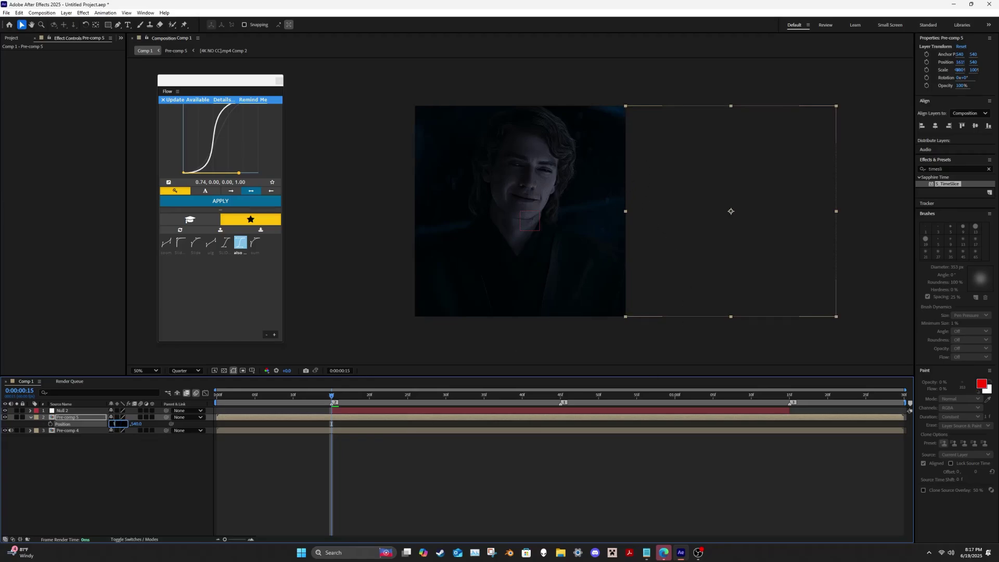
{"action": "type", "text": "16"}
{"action": "key", "text": "Return"}
{"action": "key", "text": "p"}
- Enable motion blur on the layers and parent Pre-comp 5 and Pre-comp 4 to the null
{"action": "left_click", "coordinate": [144, 418]}
{"action": "left_click_drag", "start_coordinate": [140, 411], "coordinate": [81, 411]}
{"action": "left_click_drag", "start_coordinate": [165, 423], "coordinate": [65, 410]}
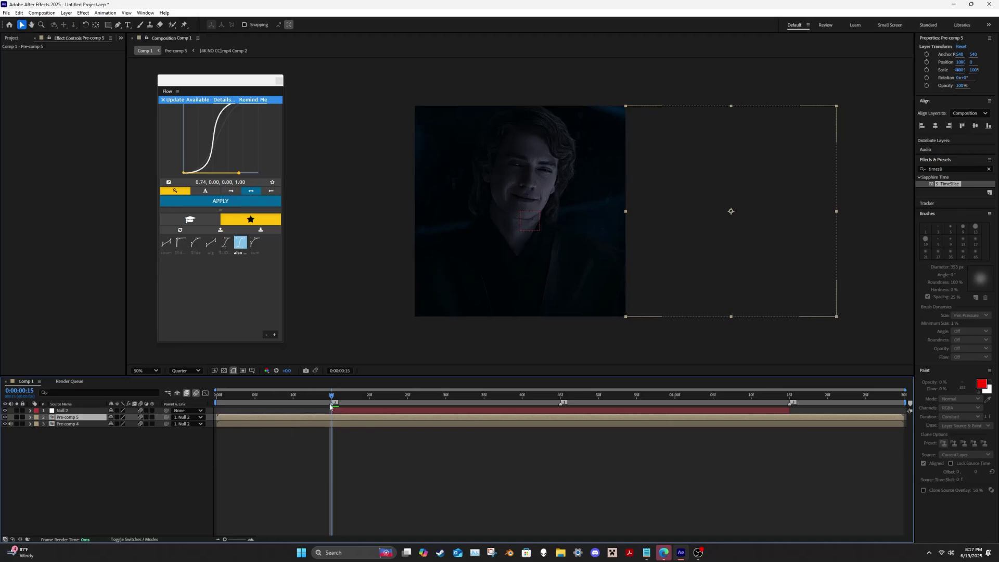
{"action": "left_click", "coordinate": [360, 530]}
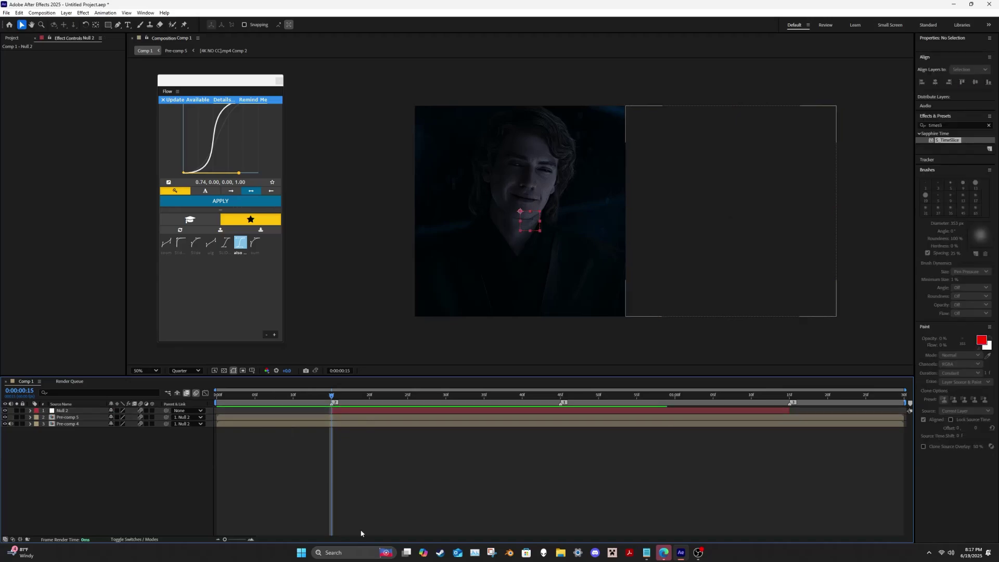
- Keyframe the null's position at frame 15 and set its X position to -540 at frame 45
{"action": "left_click", "coordinate": [342, 412]}
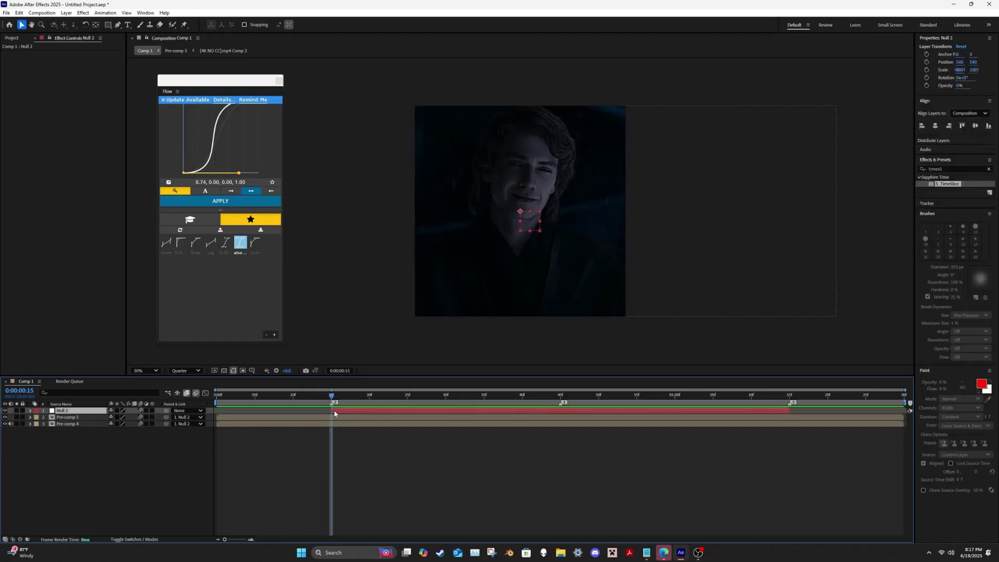
{"action": "key", "text": "alt+shift+p"}
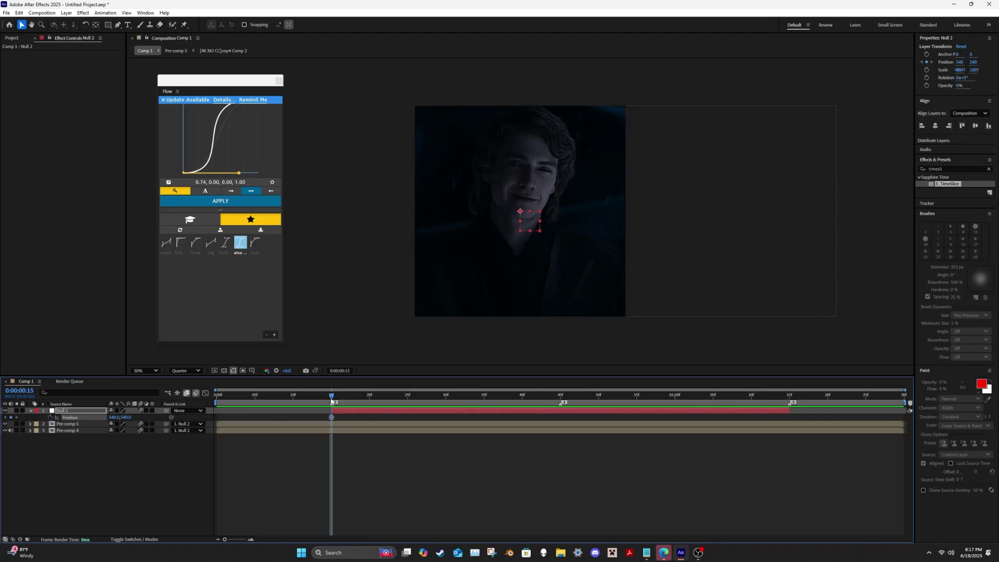
{"action": "left_click_drag", "start_coordinate": [331, 401], "coordinate": [560, 405]}
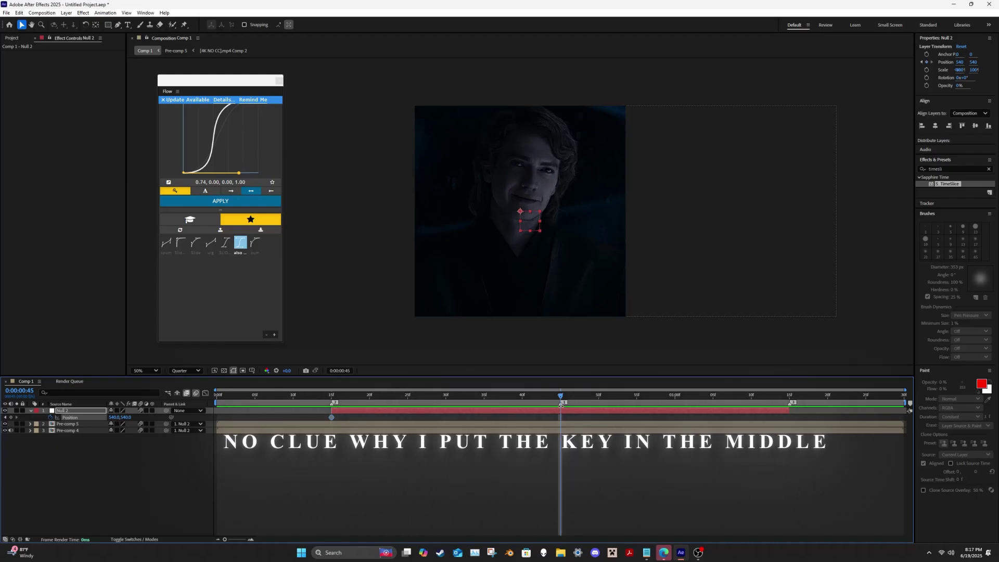
{"action": "left_click", "coordinate": [119, 417]}
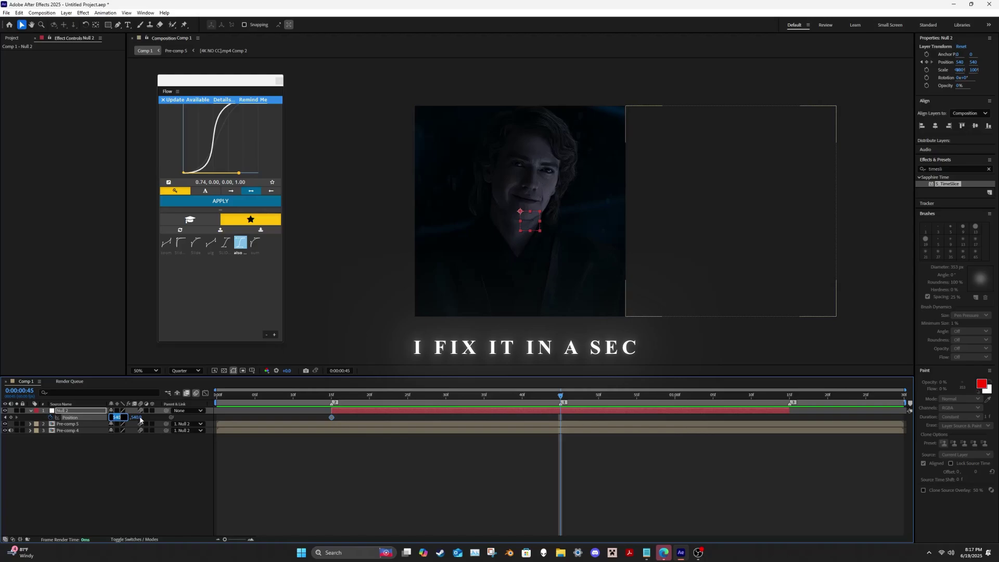
{"action": "key", "text": "BackSpace"}
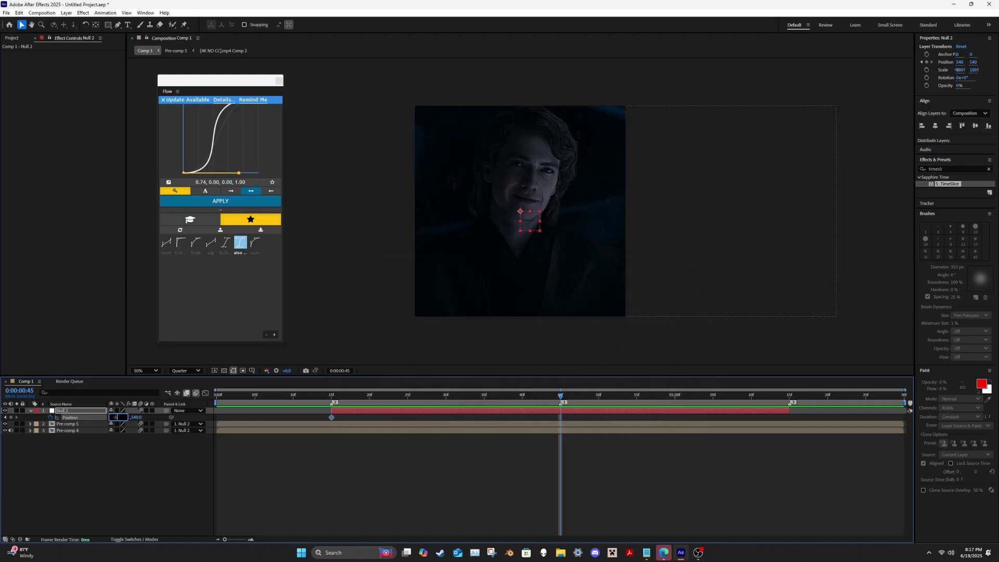
{"action": "key", "text": "Return"}
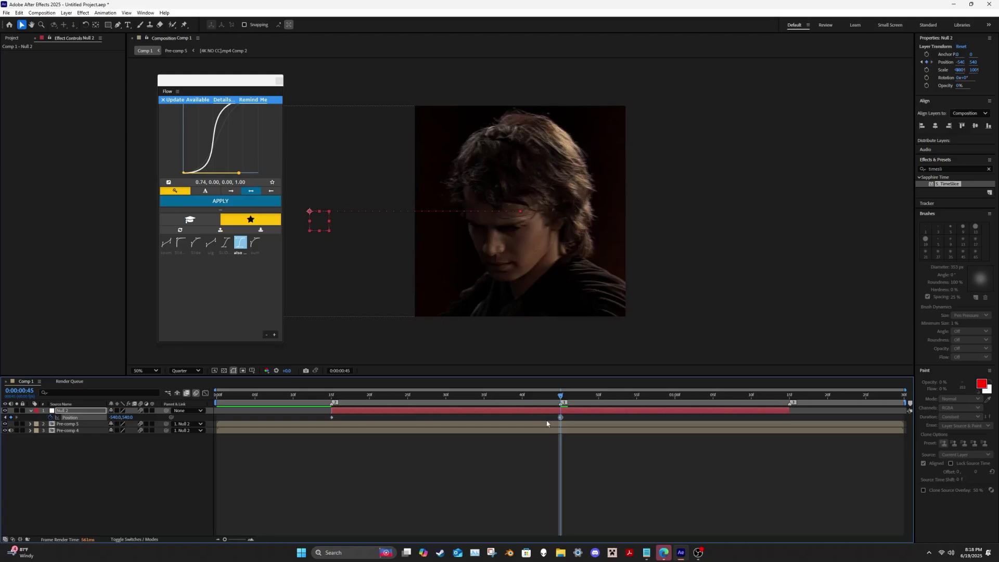
- Move the null's second position keyframe to the 0:00:01:15 marker and preview the slide
{"action": "left_click_drag", "start_coordinate": [561, 418], "coordinate": [789, 418]}
{"action": "left_click", "coordinate": [686, 395]}
{"action": "key", "text": "space"}
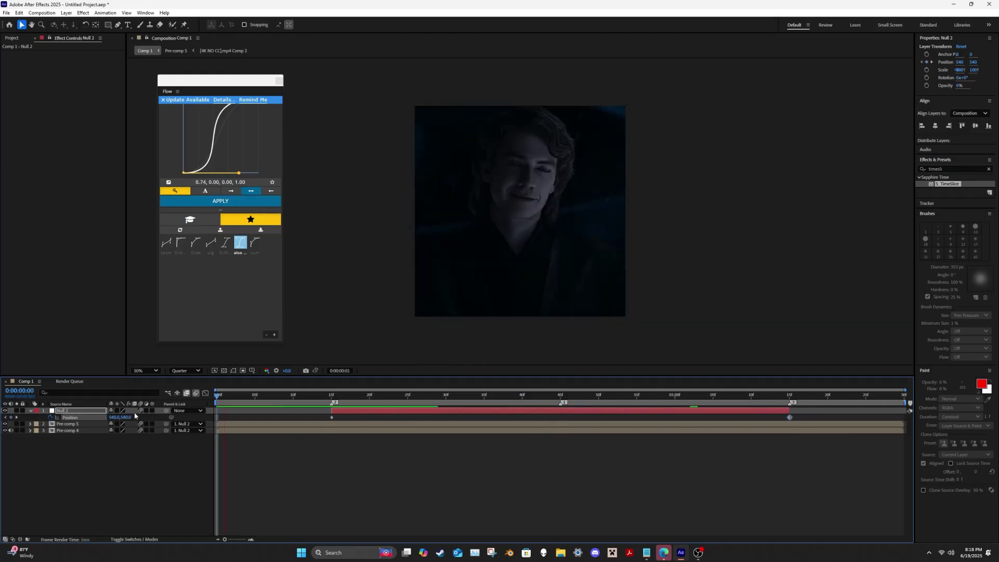
{"action": "key", "text": "space"}
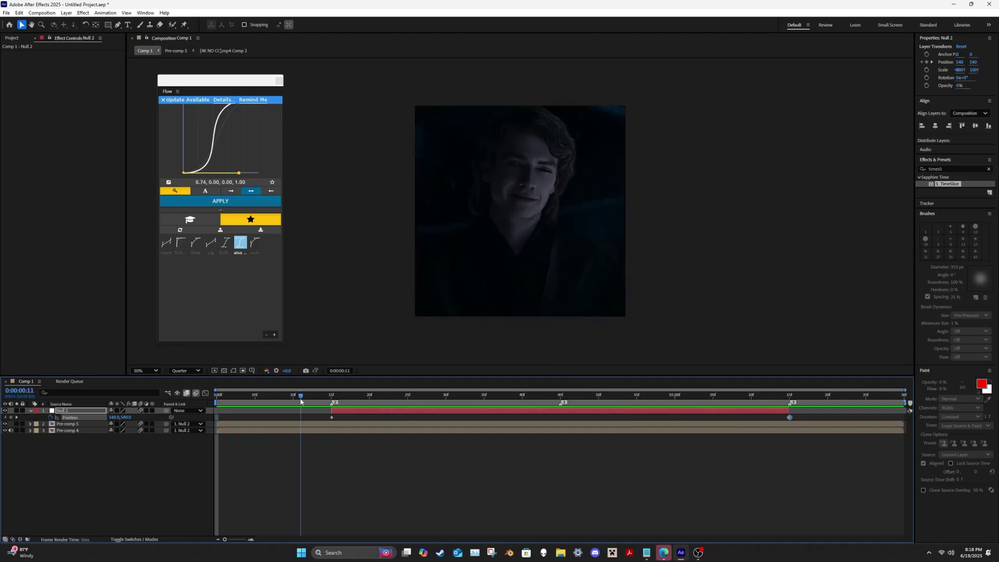
- Apply the Flow easing curve 0.74, 0.00, 0.00, 1.00 to both null position keyframes and preview the animation
{"action": "left_click_drag", "start_coordinate": [326, 419], "coordinate": [812, 422]}
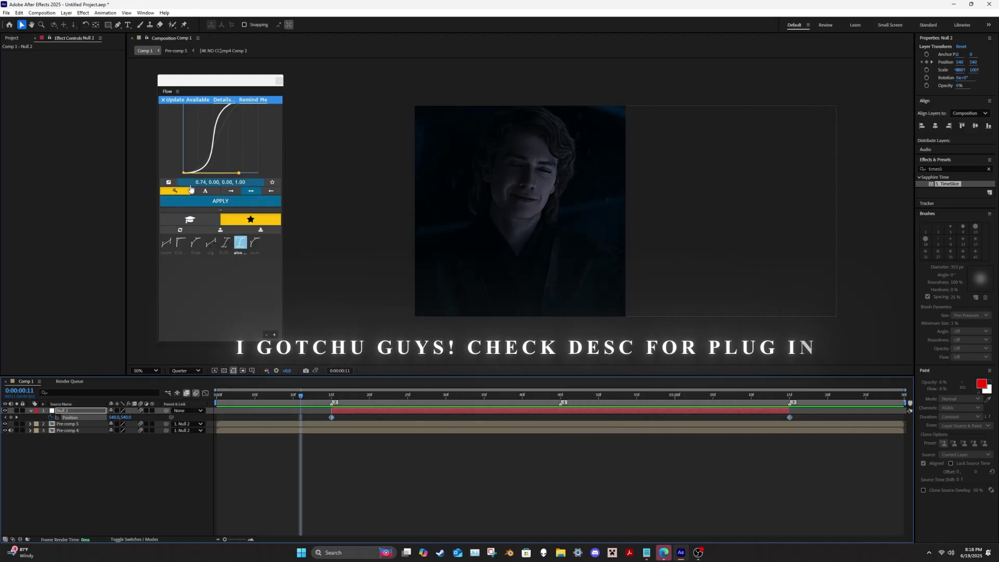
{"action": "left_click", "coordinate": [227, 201]}
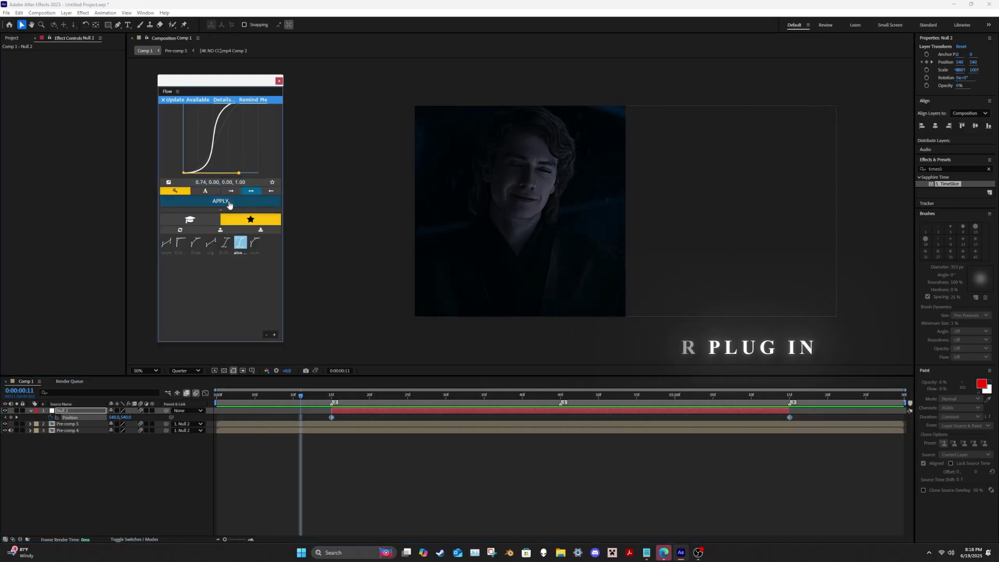
{"action": "left_click_drag", "start_coordinate": [301, 397], "coordinate": [216, 409]}
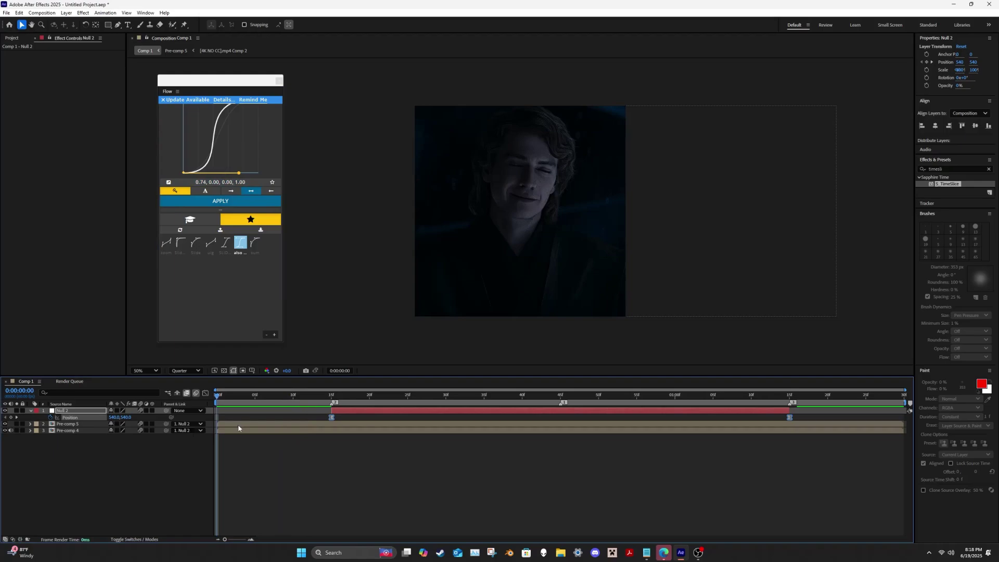
{"action": "key", "text": "space"}
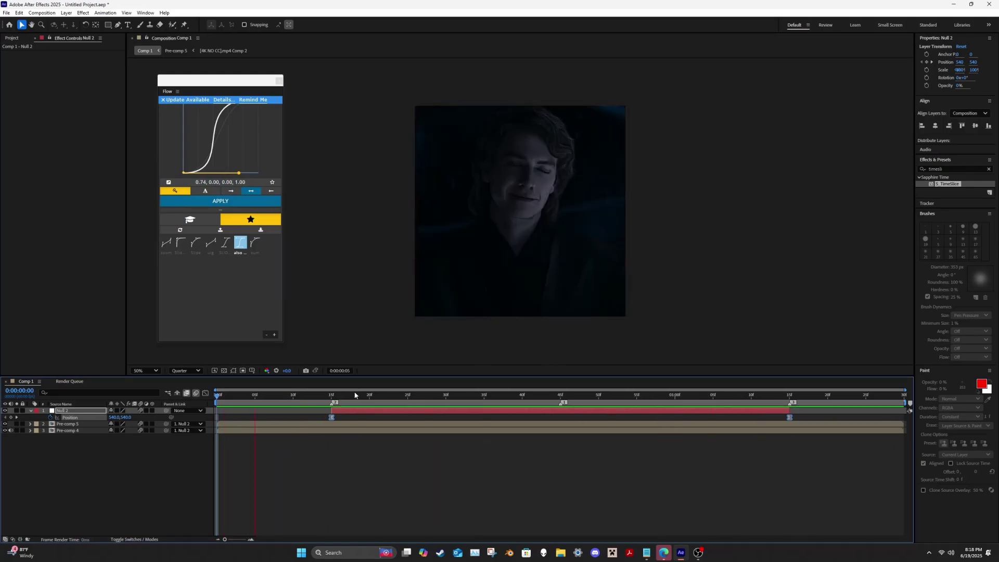
{"action": "key", "text": "space"}
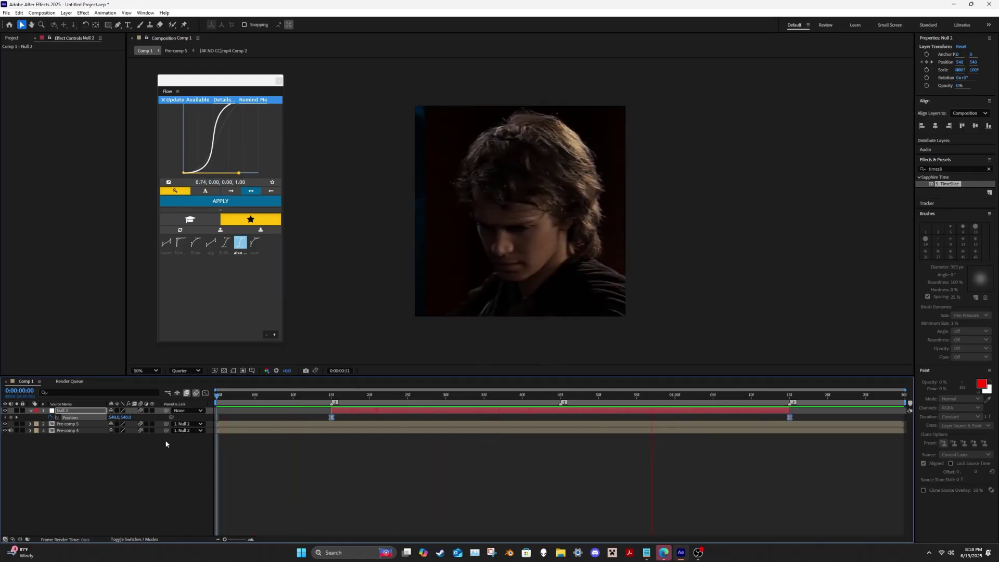
{"action": "key", "text": "space"}
- Set the current time to frame 15 and pre-compose the null and both pre-comps with all attributes moved
{"action": "left_click_drag", "start_coordinate": [338, 398], "coordinate": [332, 412]}
{"action": "left_click", "coordinate": [356, 455]}
{"action": "key", "text": "u"}
{"action": "left_click", "coordinate": [346, 424]}
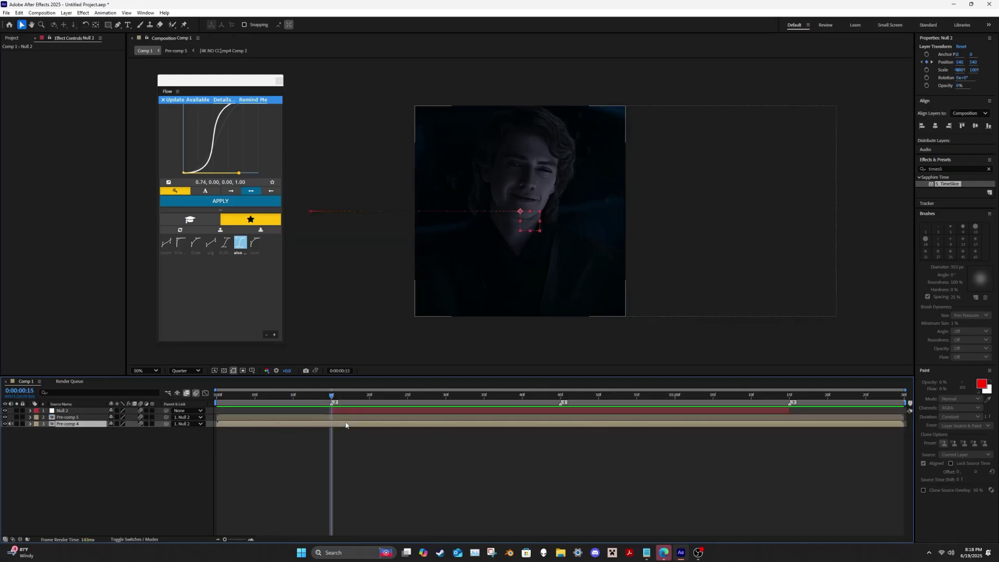
{"action": "left_click", "coordinate": [346, 411], "text": "shift"}
{"action": "key", "text": "ctrl+shift+c"}
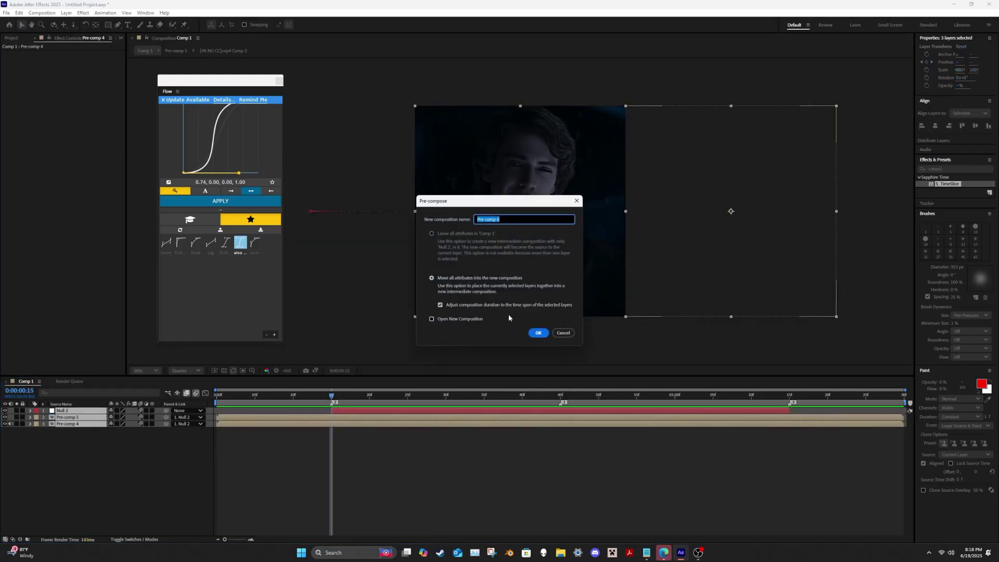
{"action": "left_click", "coordinate": [538, 333]}
- Create an adjustment layer, split it at frame 15 and delete its earlier part
{"action": "right_click", "coordinate": [647, 356]}
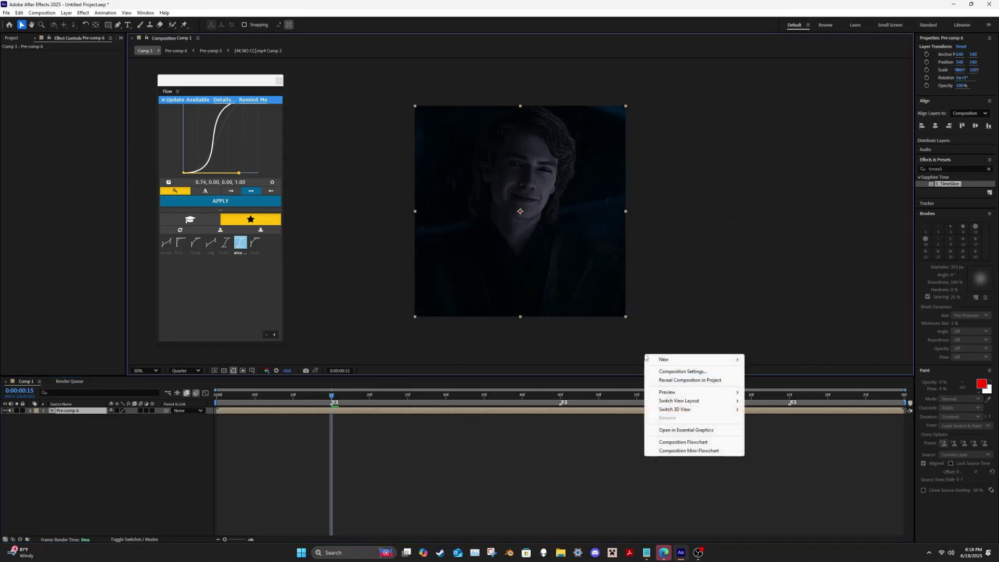
{"action": "mouse_move", "coordinate": [657, 360]}
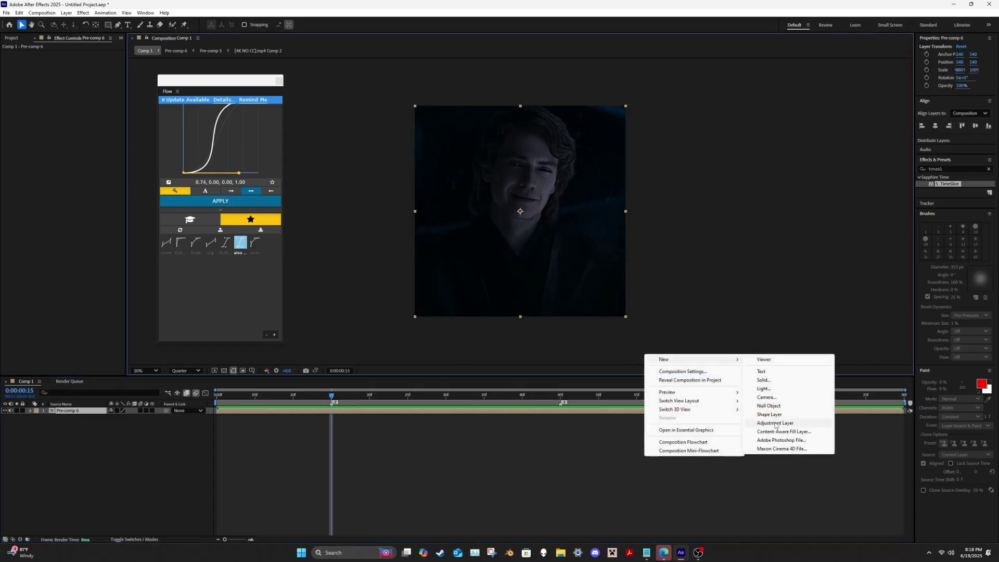
{"action": "left_click", "coordinate": [775, 424]}
{"action": "key", "text": "ctrl+shift+d"}
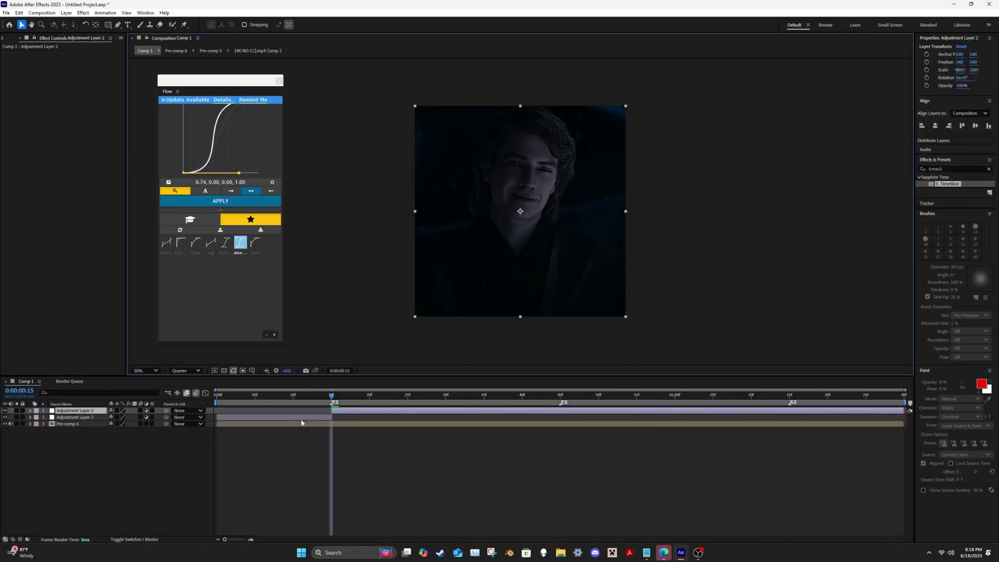
{"action": "left_click", "coordinate": [315, 418]}
{"action": "key", "text": "Delete"}
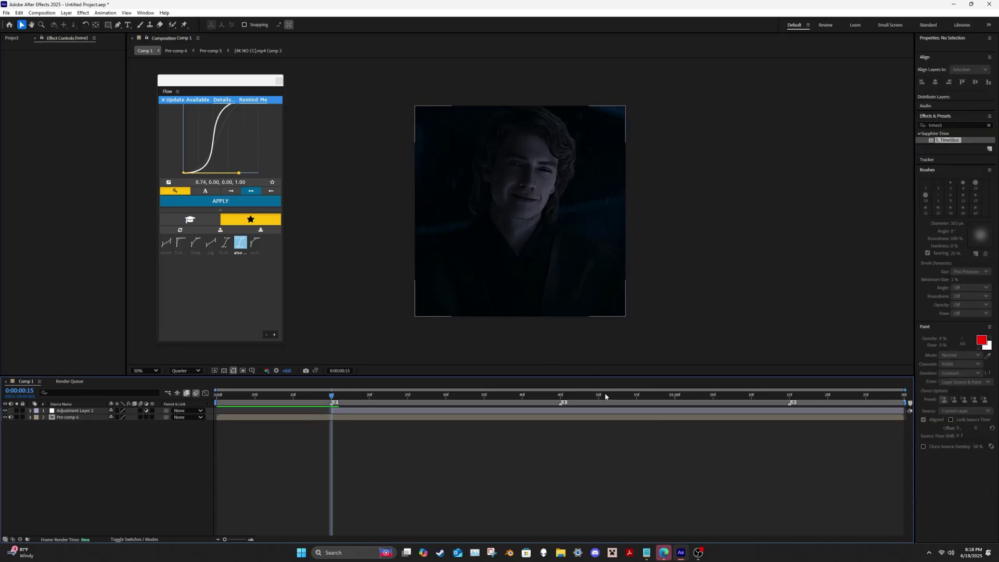
- Split the adjustment layer at the 0:00:01:15 marker and delete its later part
{"action": "left_click", "coordinate": [790, 396]}
{"action": "left_click", "coordinate": [799, 412]}
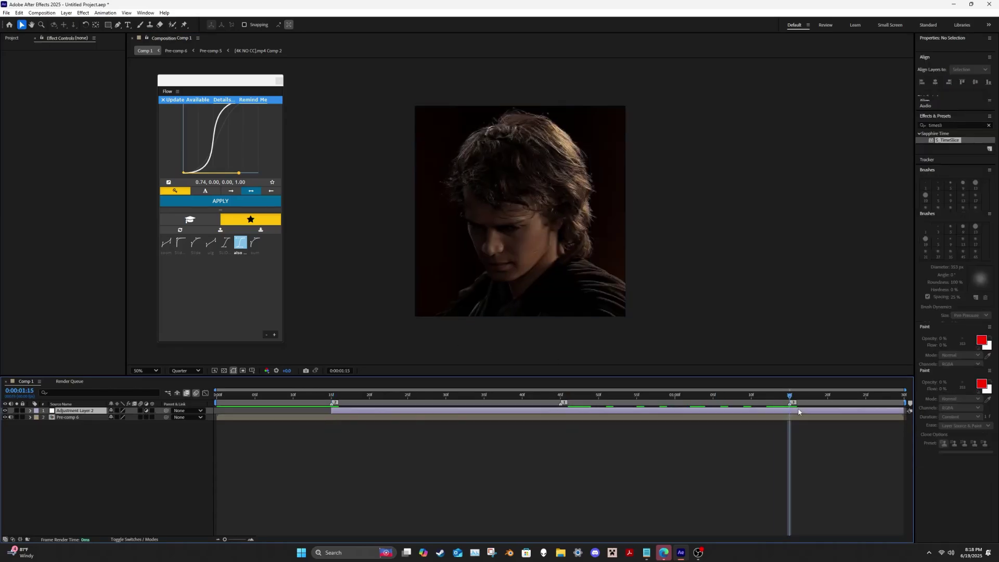
{"action": "key", "text": "ctrl+shift+d"}
{"action": "key", "text": "Delete"}
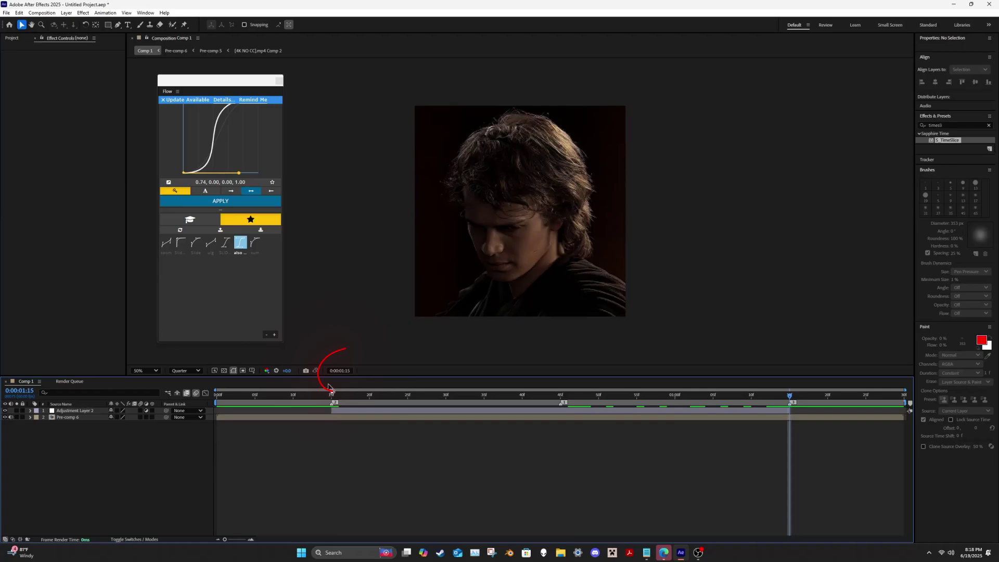
- Extend the adjustment layer's start back to frame 8 and its end to about 0:00:01:24
{"action": "left_click_drag", "start_coordinate": [331, 398], "coordinate": [299, 403]}
{"action": "key", "text": "Page_Up"}
{"action": "key", "text": "Page_Up"}
{"action": "key", "text": "Page_Up"}
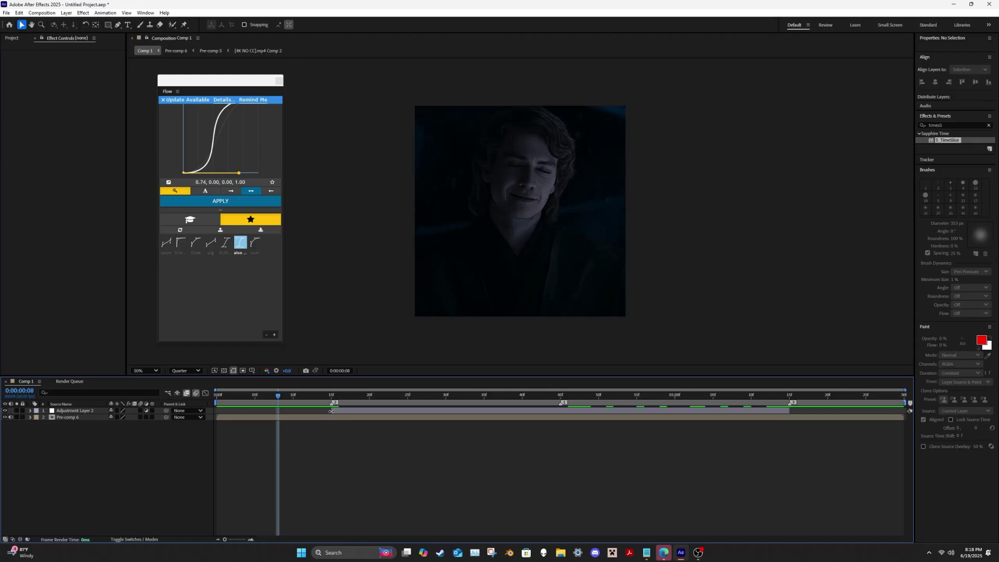
{"action": "left_click_drag", "start_coordinate": [332, 411], "coordinate": [283, 417]}
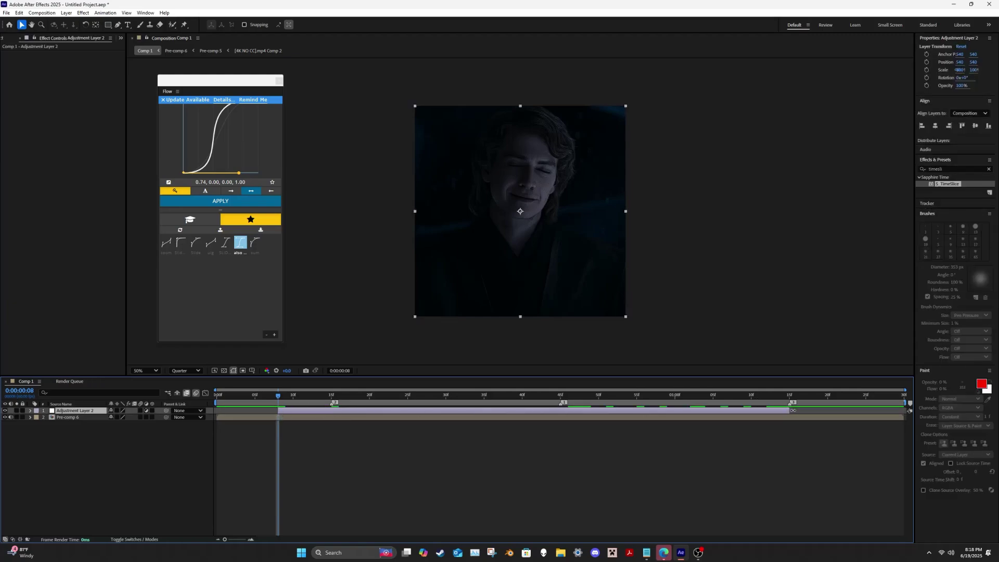
{"action": "left_click_drag", "start_coordinate": [827, 411], "coordinate": [859, 411]}
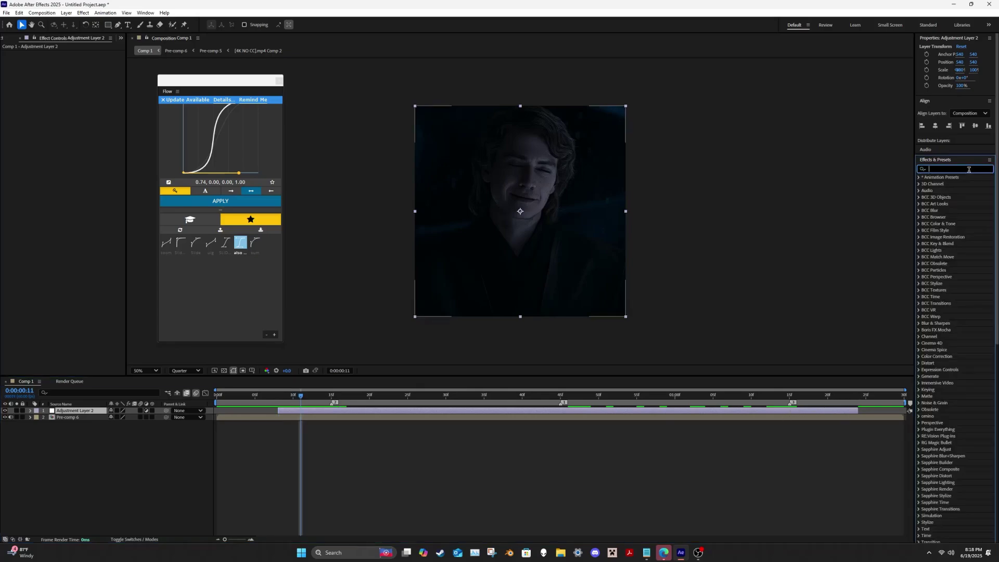
- Apply the S_TimeSlice effect to the adjustment layer and set its Slice Number to 6
{"action": "type", "text": "times"}
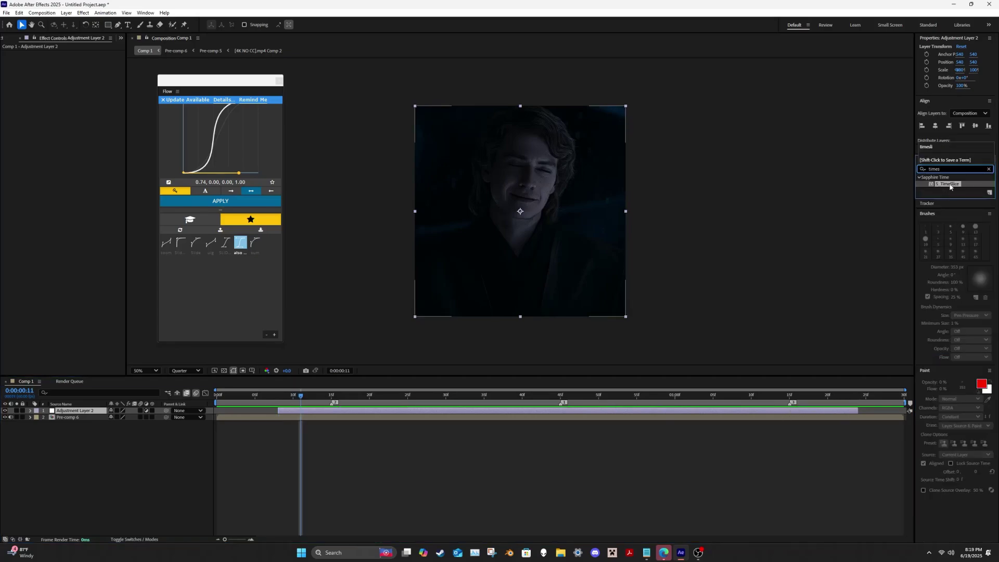
{"action": "left_click_drag", "start_coordinate": [950, 186], "coordinate": [306, 414]}
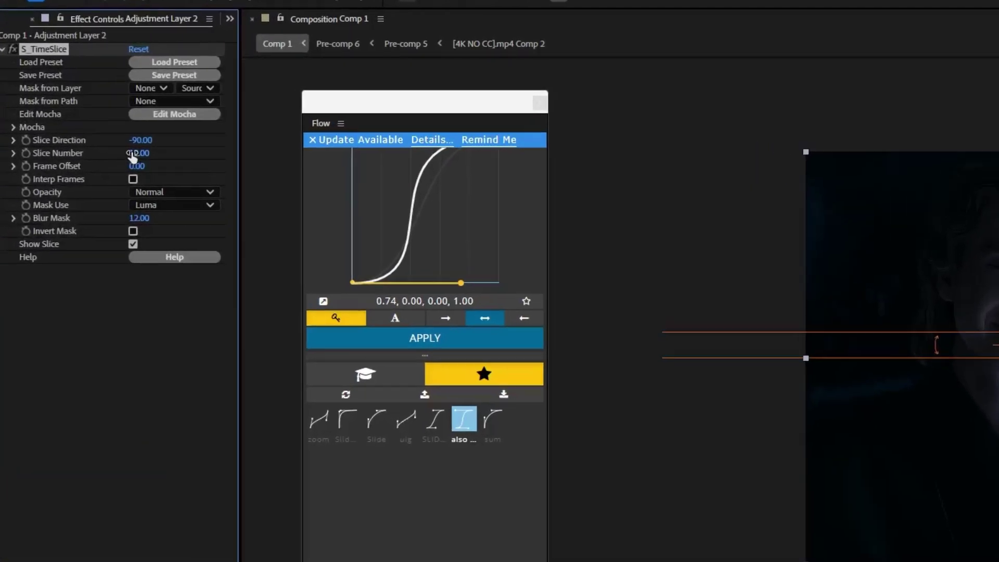
{"action": "left_click", "coordinate": [137, 153]}
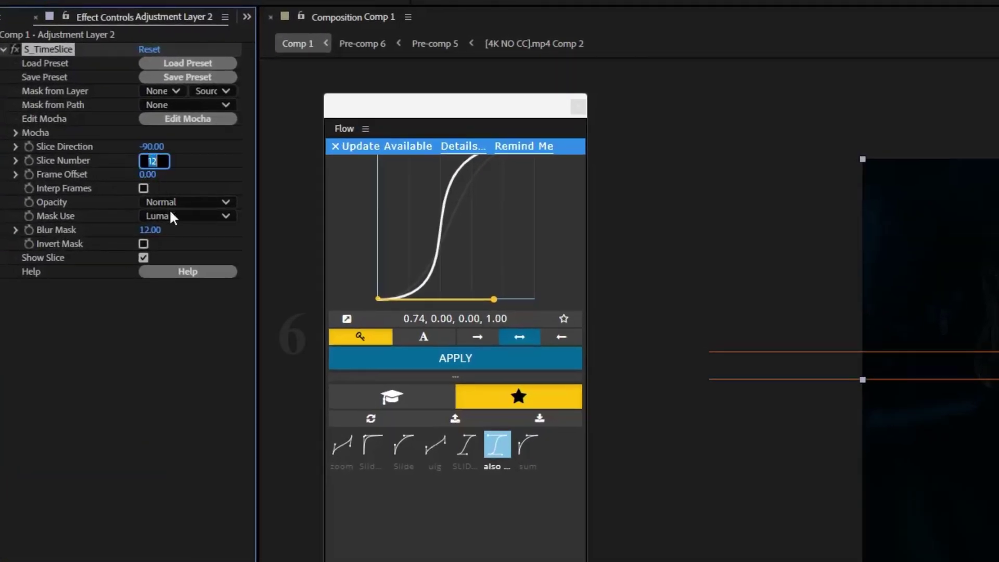
{"action": "type", "text": "6"}
{"action": "key", "text": "Return"}
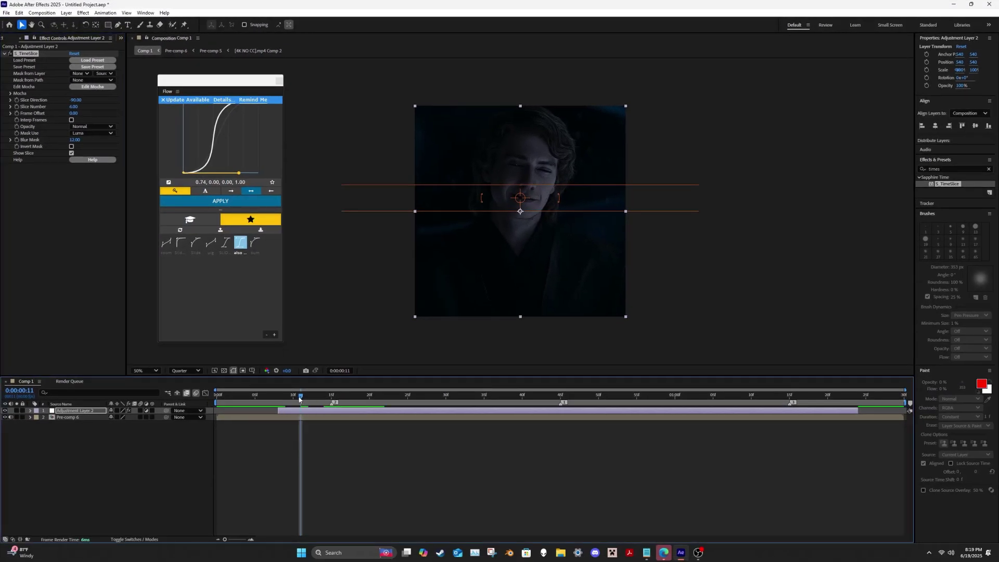
- Keyframe the adjustment layer's opacity at 0% on frame 8 and 100% on frame 15
{"action": "left_click_drag", "start_coordinate": [302, 401], "coordinate": [277, 399]}
{"action": "key", "text": "t"}
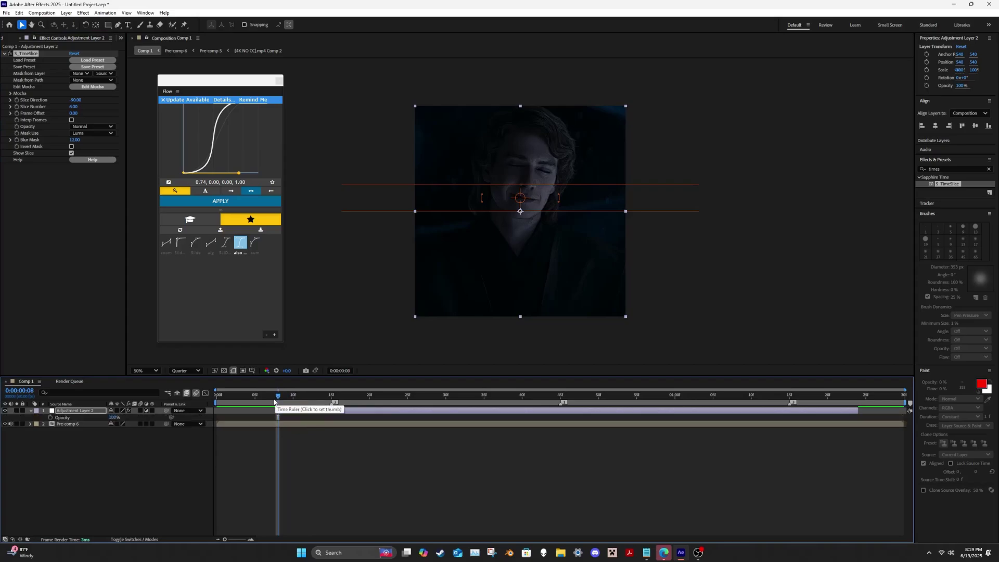
{"action": "left_click", "coordinate": [50, 418]}
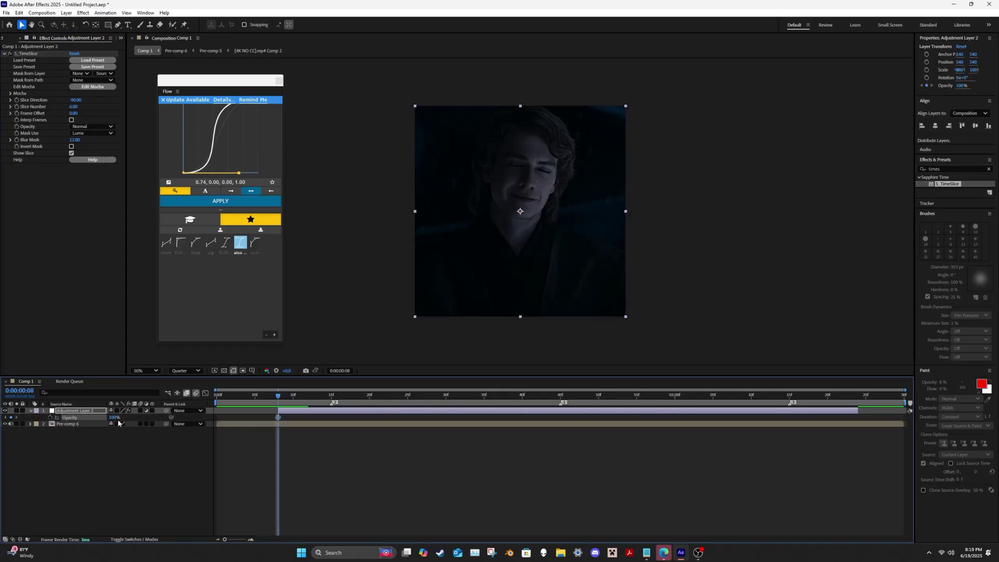
{"action": "left_click", "coordinate": [331, 395]}
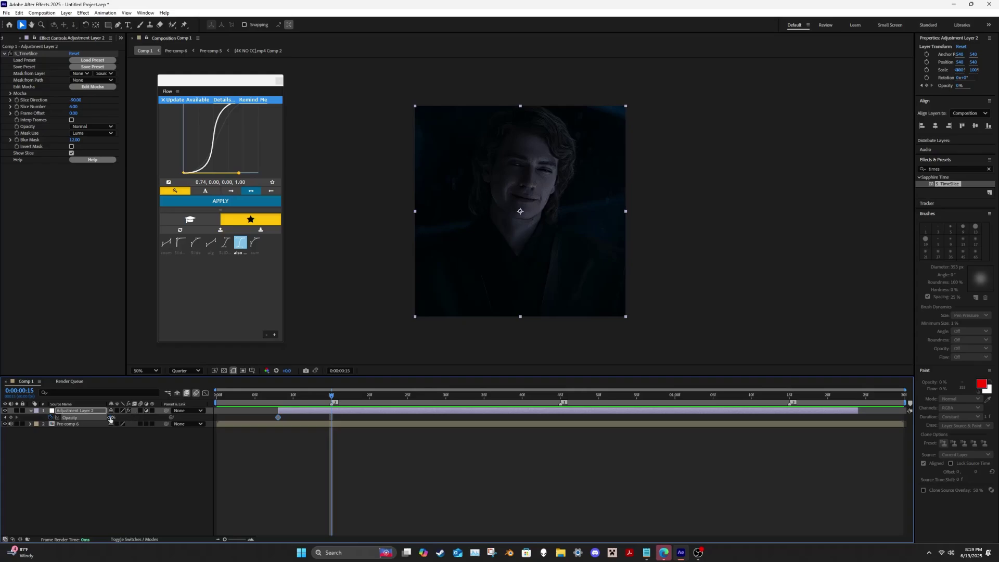
{"action": "left_click_drag", "start_coordinate": [109, 419], "coordinate": [136, 420]}
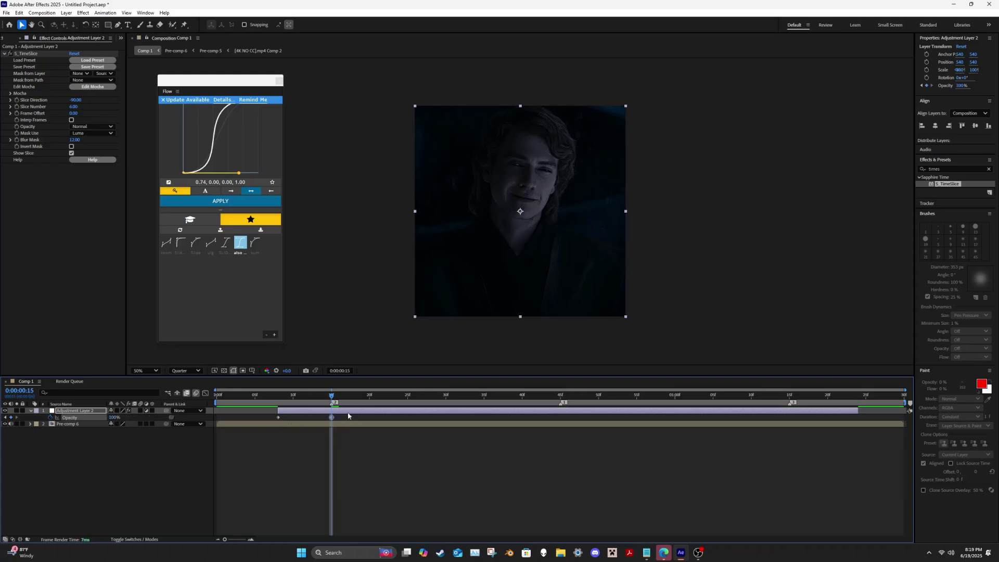
- Keyframe the adjustment layer's opacity at 100% on 0:00:01:13 and 0% on 0:00:01:19, and preview from the start
{"action": "left_click_drag", "start_coordinate": [332, 400], "coordinate": [771, 427]}
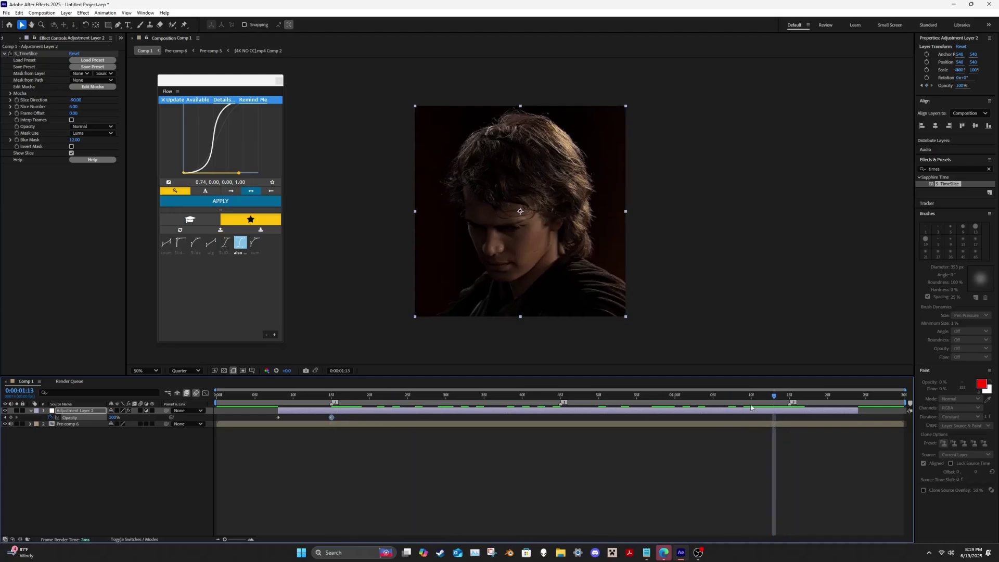
{"action": "left_click", "coordinate": [11, 418]}
{"action": "left_click_drag", "start_coordinate": [772, 401], "coordinate": [821, 402]}
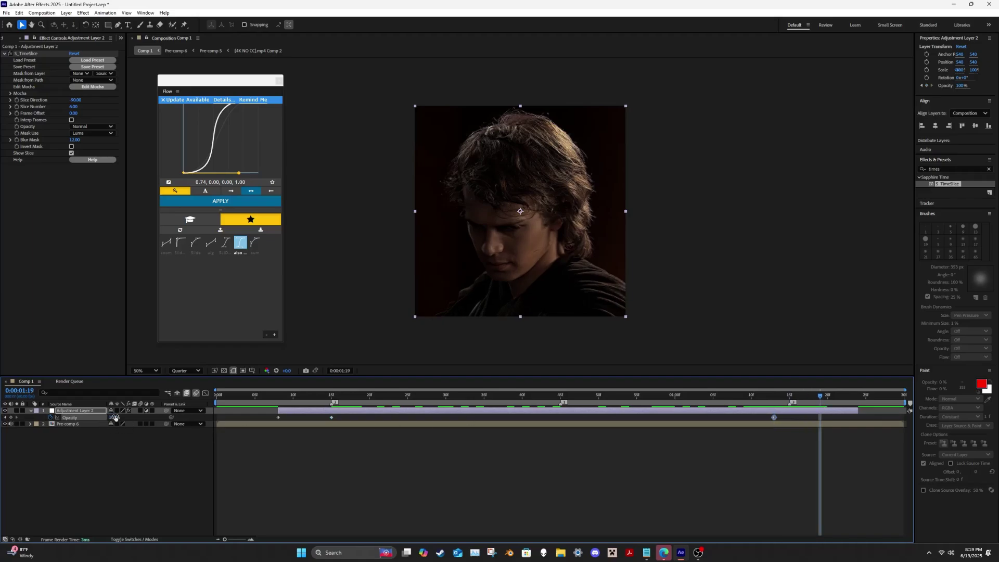
{"action": "left_click_drag", "start_coordinate": [115, 418], "coordinate": [96, 417]}
{"action": "left_click_drag", "start_coordinate": [291, 397], "coordinate": [183, 397]}
{"action": "key", "text": "space"}
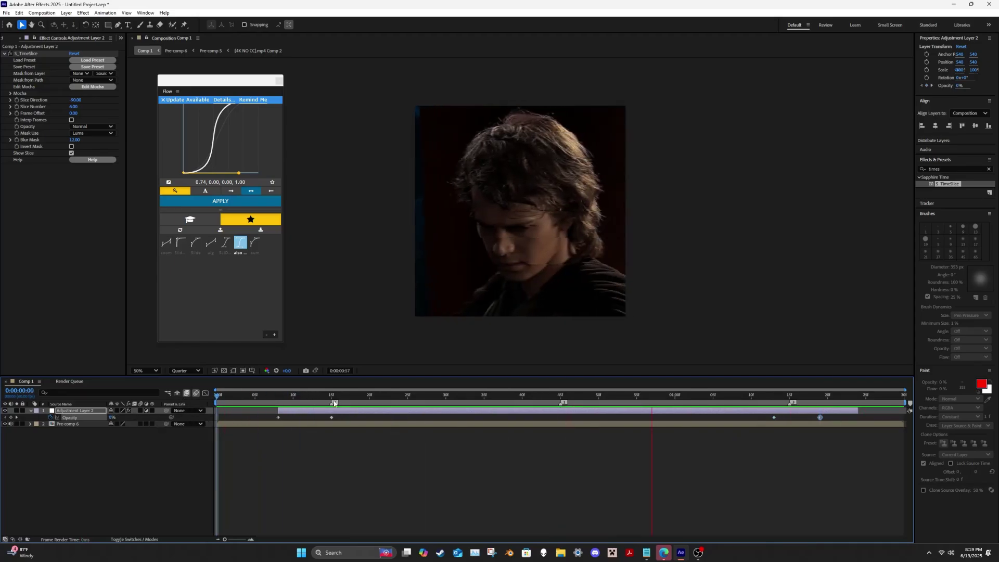
- Return to frame 8, collapse the layer's keyframed properties and add the S_Shake effect to the adjustment layer
{"action": "left_click", "coordinate": [279, 397]}
{"action": "left_click", "coordinate": [287, 413]}
{"action": "key", "text": "u"}
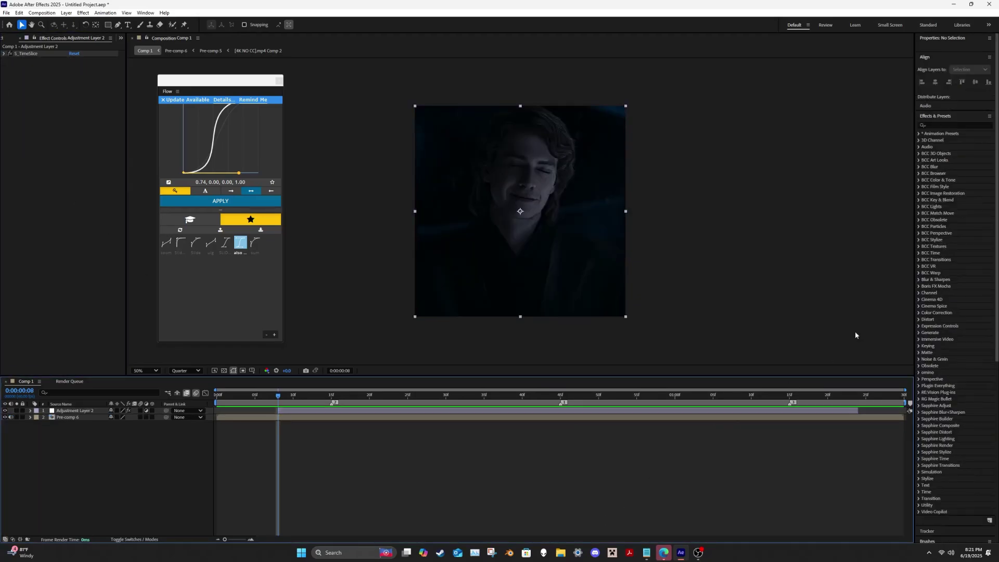
{"action": "left_click", "coordinate": [943, 125]}
{"action": "type", "text": "shake"}
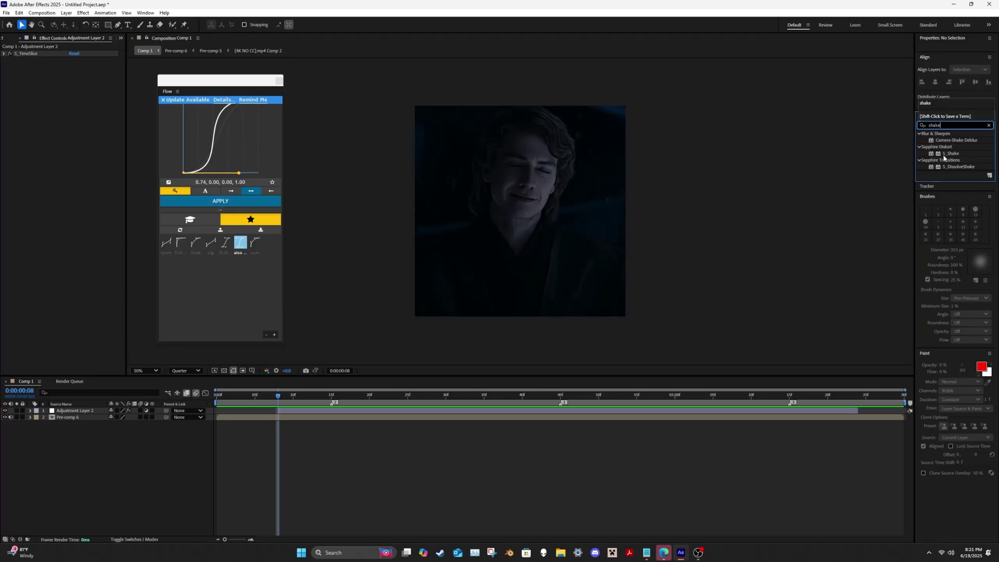
{"action": "left_click_drag", "start_coordinate": [951, 154], "coordinate": [520, 218]}
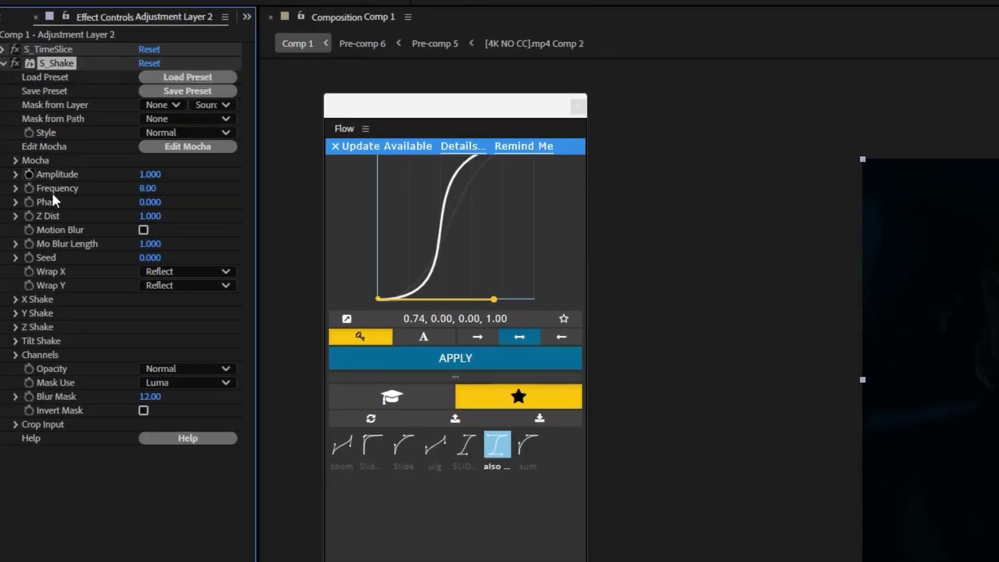
- Enable Motion Blur in S_Shake and set its Frequency to 5.6
{"action": "left_click", "coordinate": [143, 229]}
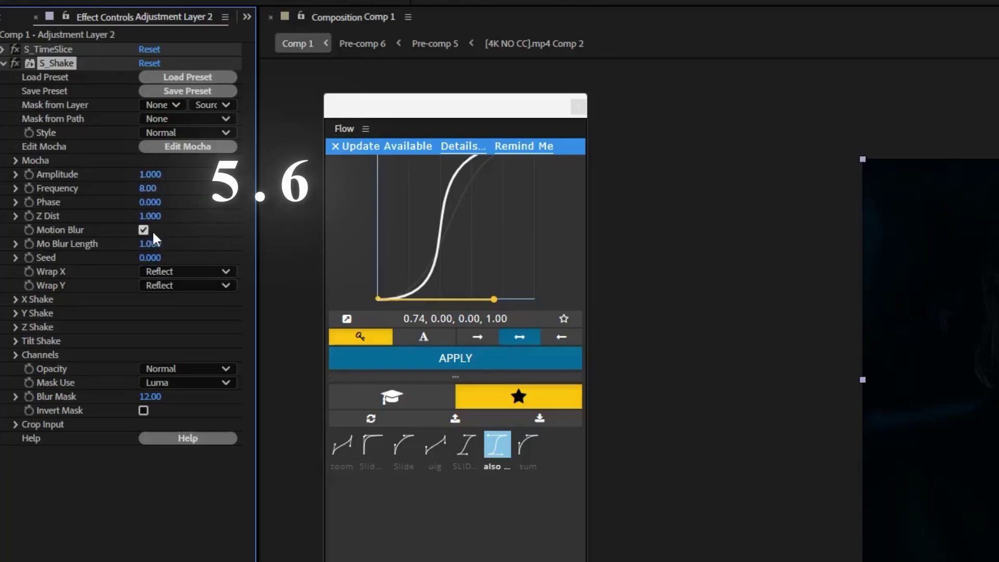
{"action": "left_click", "coordinate": [149, 188]}
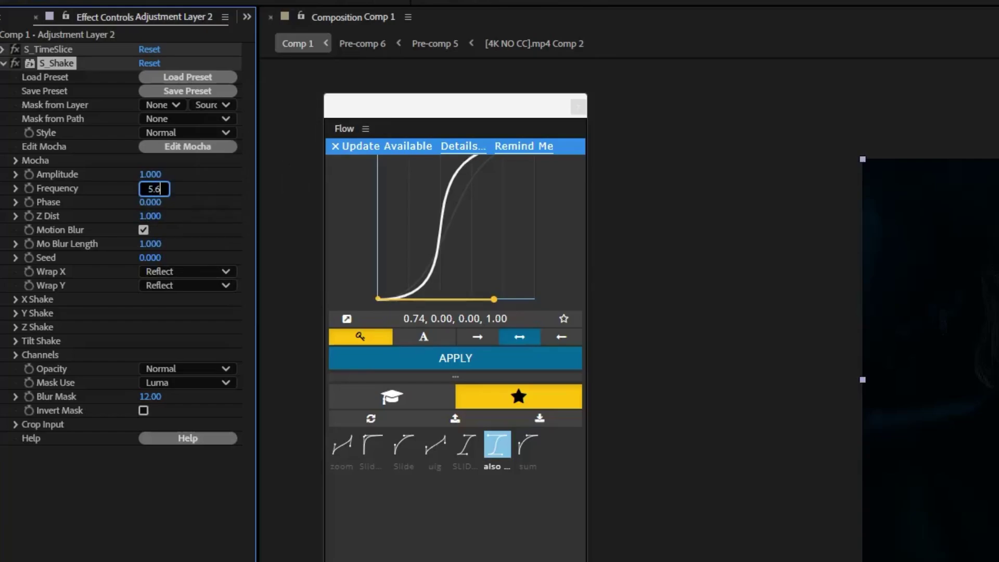
{"action": "key", "text": "Return"}
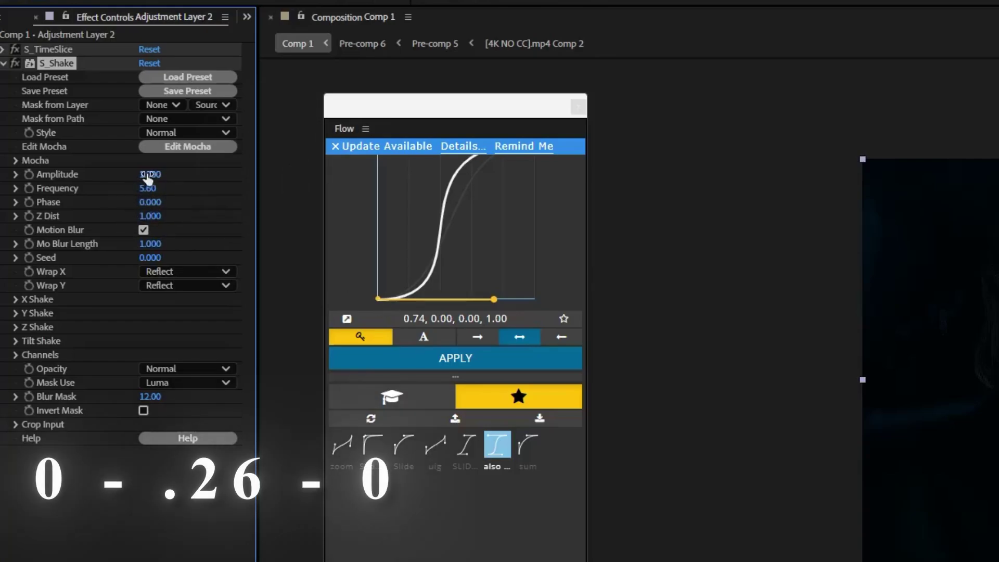
- Keyframe the S_Shake Amplitude at 0 on frame 8
{"action": "left_click", "coordinate": [157, 174]}
{"action": "type", "text": "9"}
{"action": "key", "text": "BackSpace"}
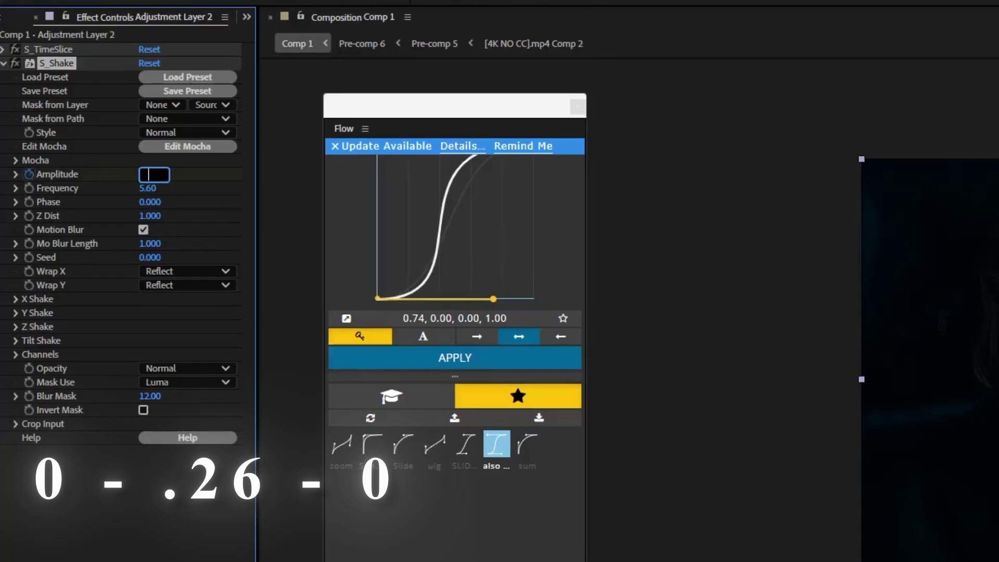
{"action": "type", "text": "0"}
{"action": "key", "text": "Return"}
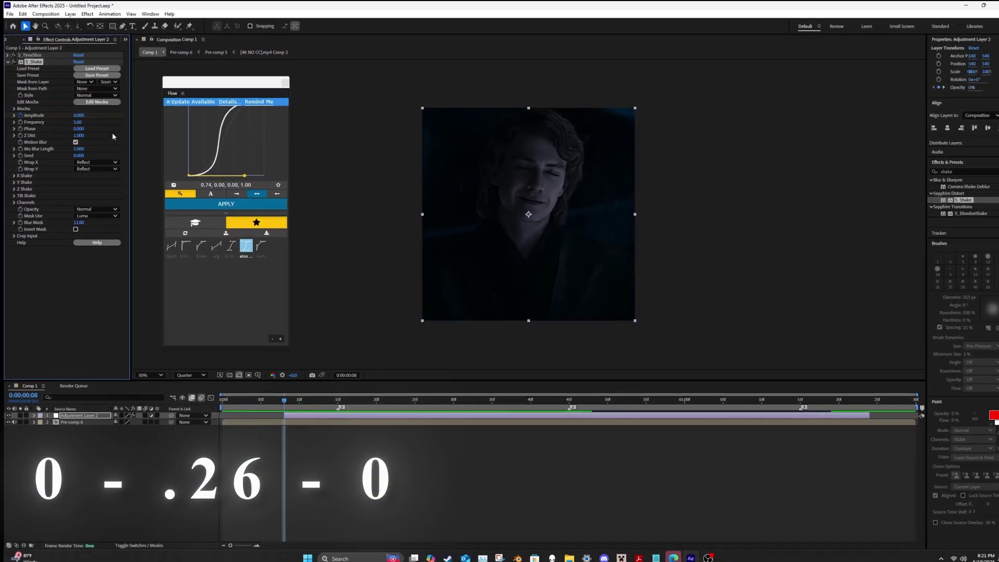
- Keyframe the S_Shake Amplitude at 0.26 on frame 45 and 0 on 0:00:01:23
{"action": "left_click_drag", "start_coordinate": [326, 400], "coordinate": [560, 399]}
{"action": "left_click", "coordinate": [75, 113]}
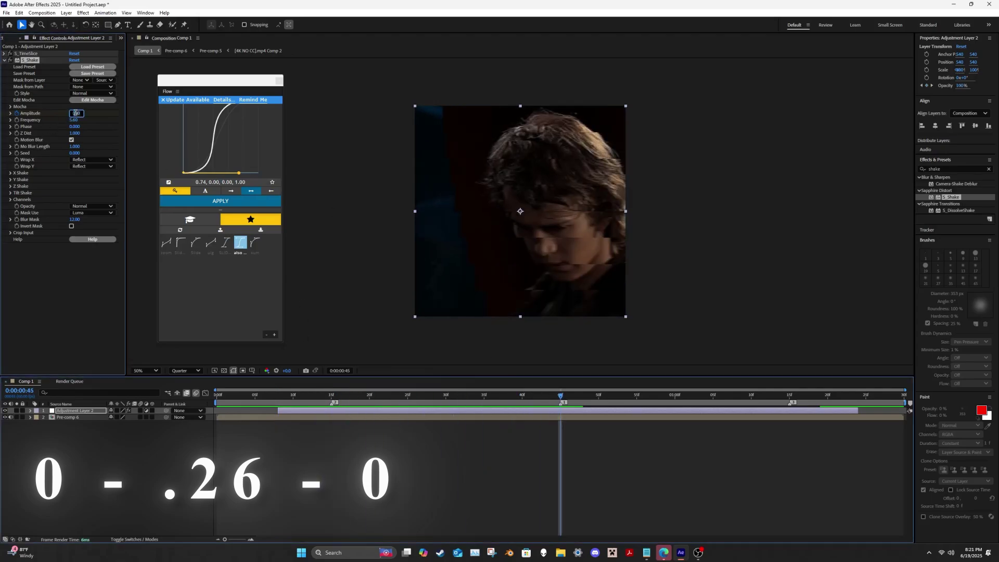
{"action": "type", "text": "26"}
{"action": "key", "text": "Return"}
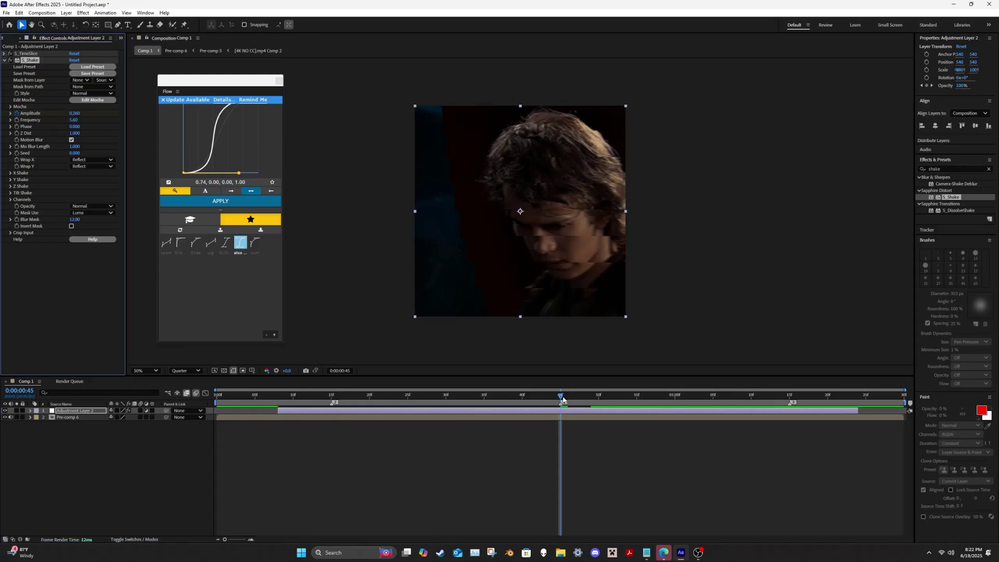
{"action": "left_click_drag", "start_coordinate": [563, 400], "coordinate": [850, 416]}
{"action": "left_click", "coordinate": [74, 113]}
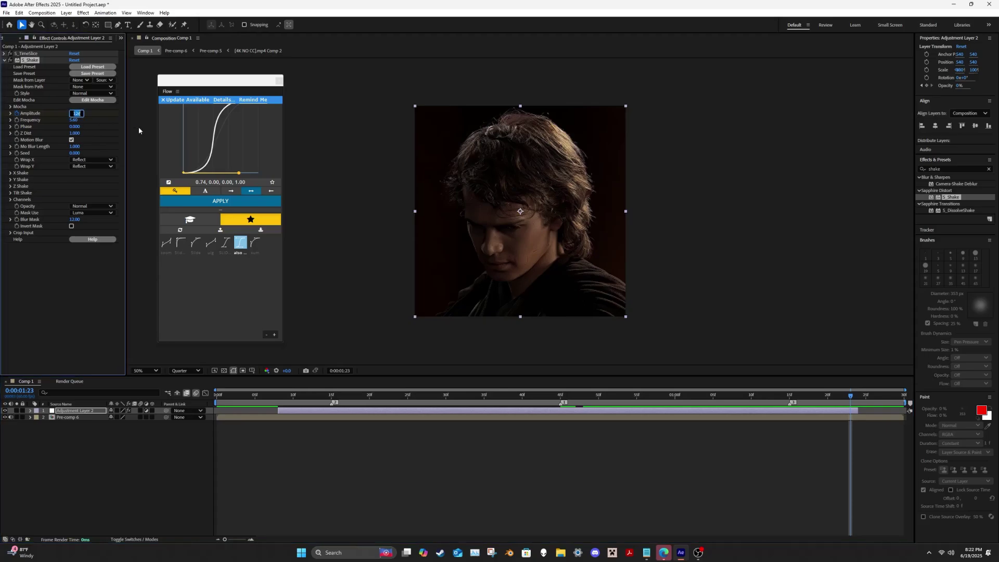
{"action": "type", "text": "0"}
{"action": "key", "text": "Return"}
- Apply Easy Ease to the three S_Shake Amplitude keyframes and collapse the layer's properties and the effect's settings
{"action": "key", "text": "u"}
{"action": "left_click_drag", "start_coordinate": [264, 420], "coordinate": [879, 426]}
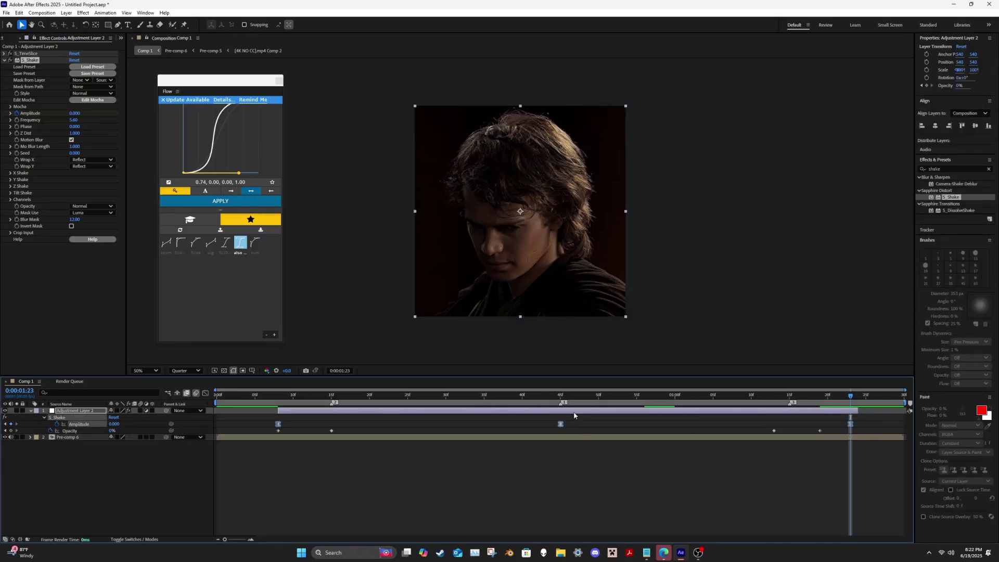
{"action": "key", "text": "u"}
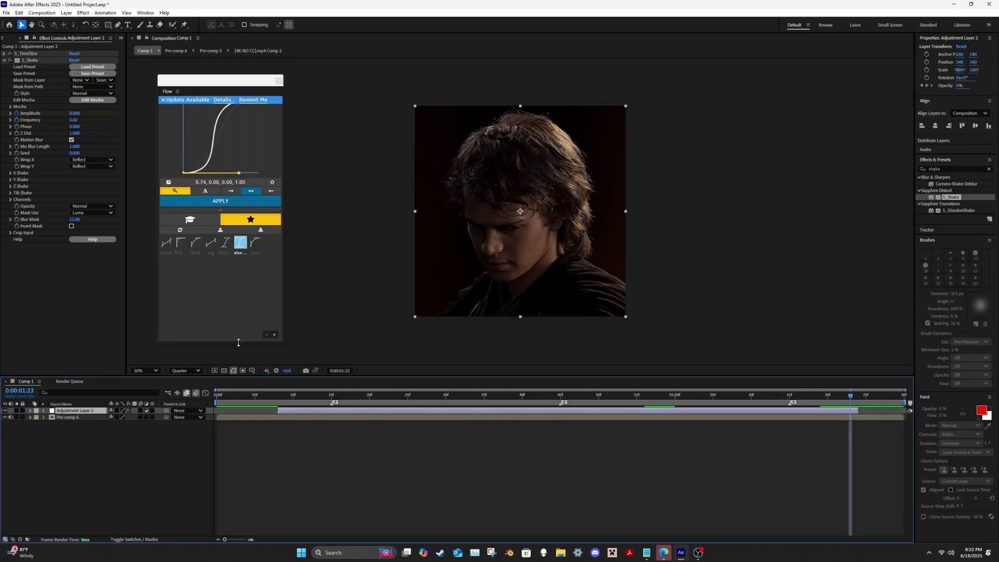
{"action": "left_click", "coordinate": [4, 61]}
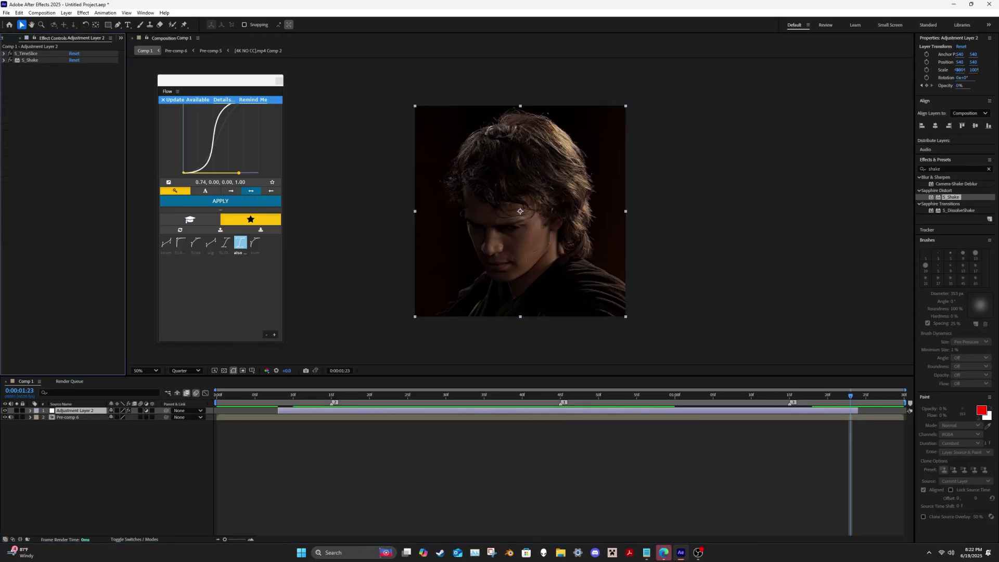
- Find the Glitchify effect and add it to the adjustment layer
{"action": "left_click", "coordinate": [964, 169]}
{"action": "key", "text": "BackSpace"}
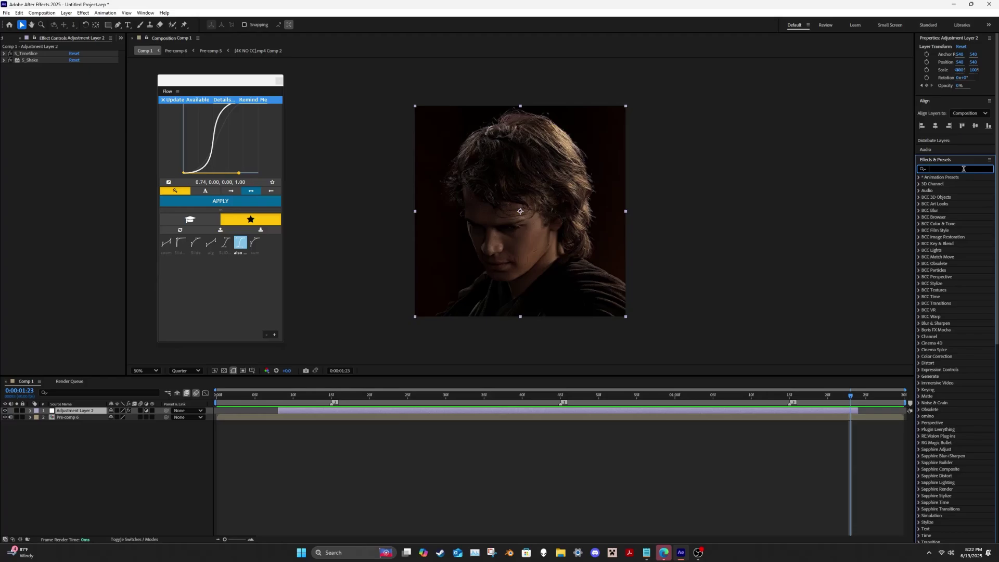
{"action": "type", "text": "glitch"}
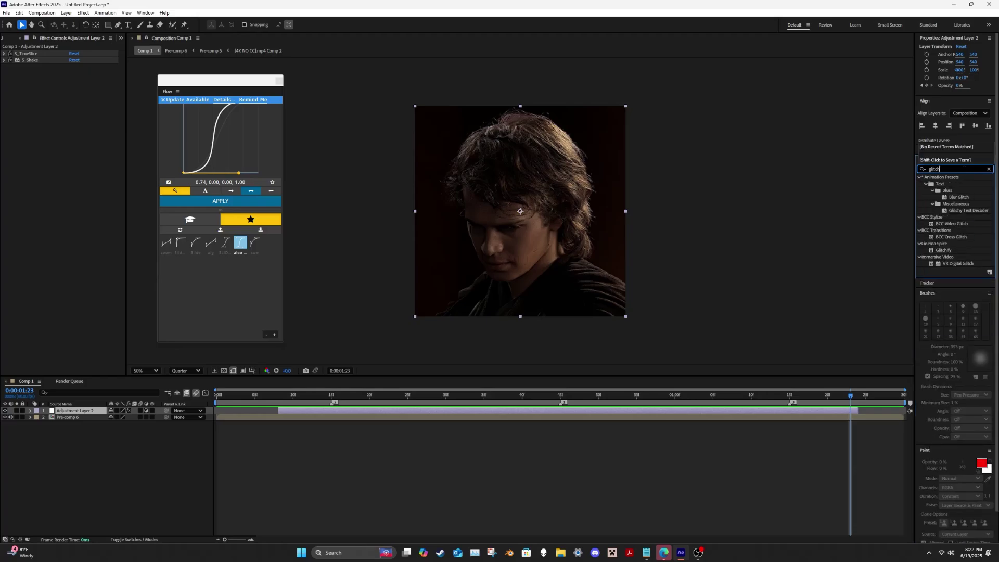
{"action": "left_click_drag", "start_coordinate": [943, 252], "coordinate": [488, 417]}
- Keyframe the Glitchify Amount at 0 on frame 8
{"action": "left_click", "coordinate": [280, 400]}
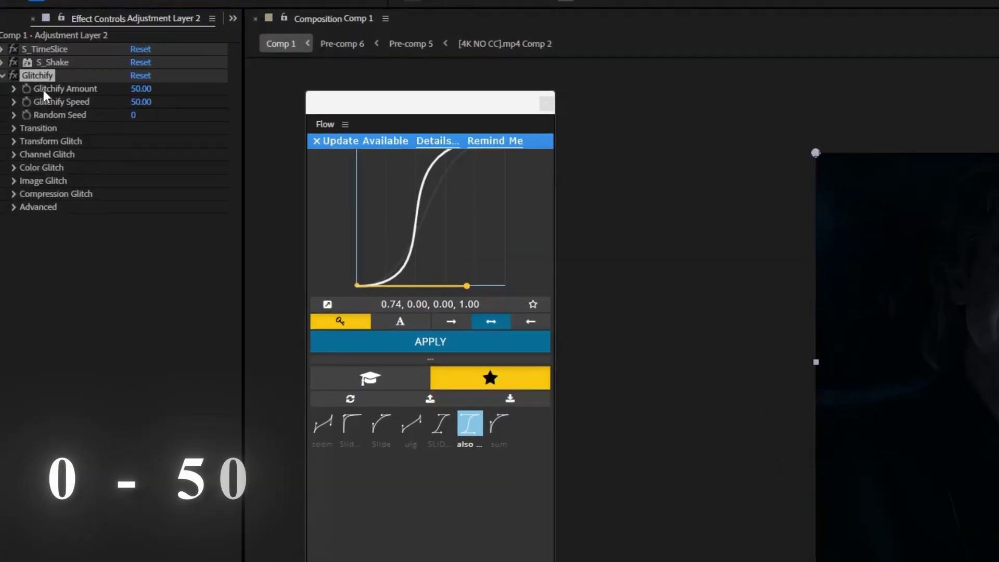
{"action": "left_click", "coordinate": [29, 90]}
{"action": "left_click_drag", "start_coordinate": [138, 93], "coordinate": [33, 102]}
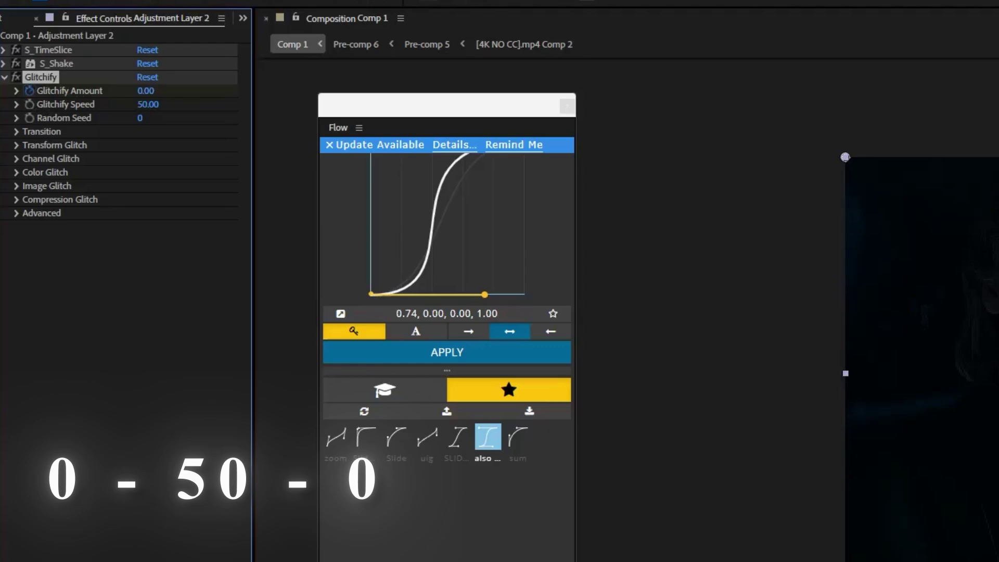
- Keyframe the Glitchify Amount at 50 on frame 49 and 0 on 0:00:01:24
{"action": "left_click", "coordinate": [825, 534]}
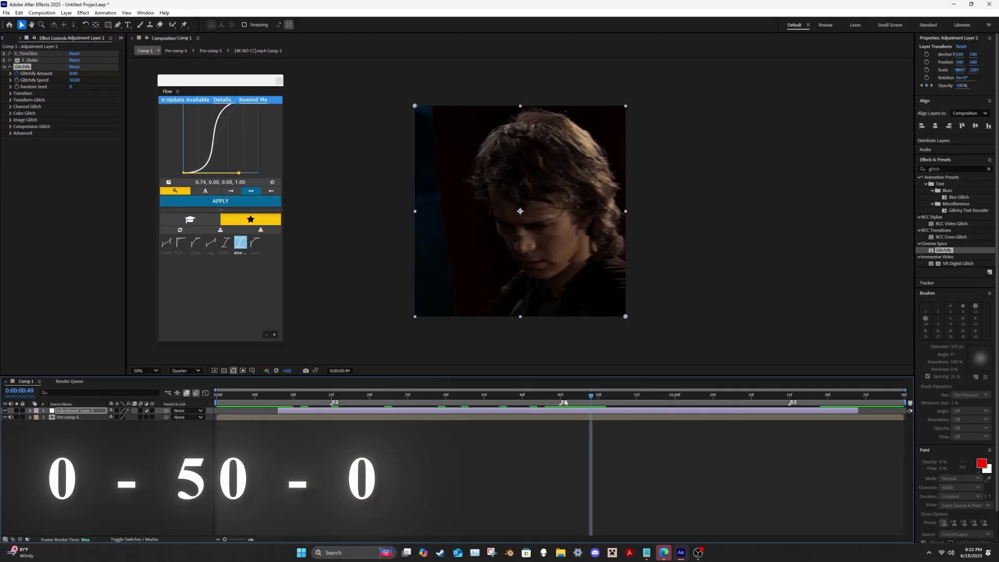
{"action": "left_click", "coordinate": [73, 74]}
{"action": "type", "text": "50"}
{"action": "key", "text": "Return"}
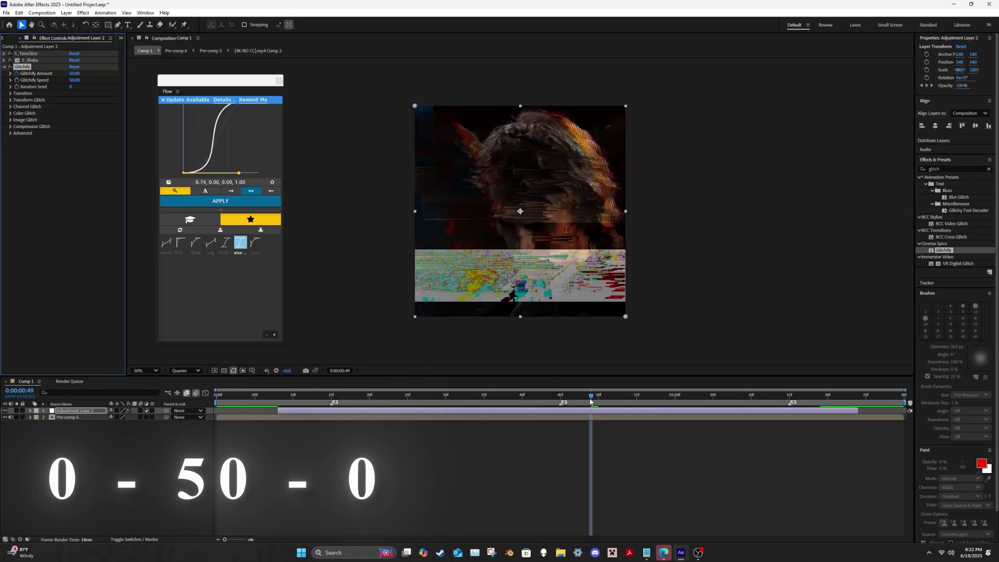
{"action": "left_click_drag", "start_coordinate": [590, 401], "coordinate": [859, 413]}
{"action": "left_click", "coordinate": [74, 74]}
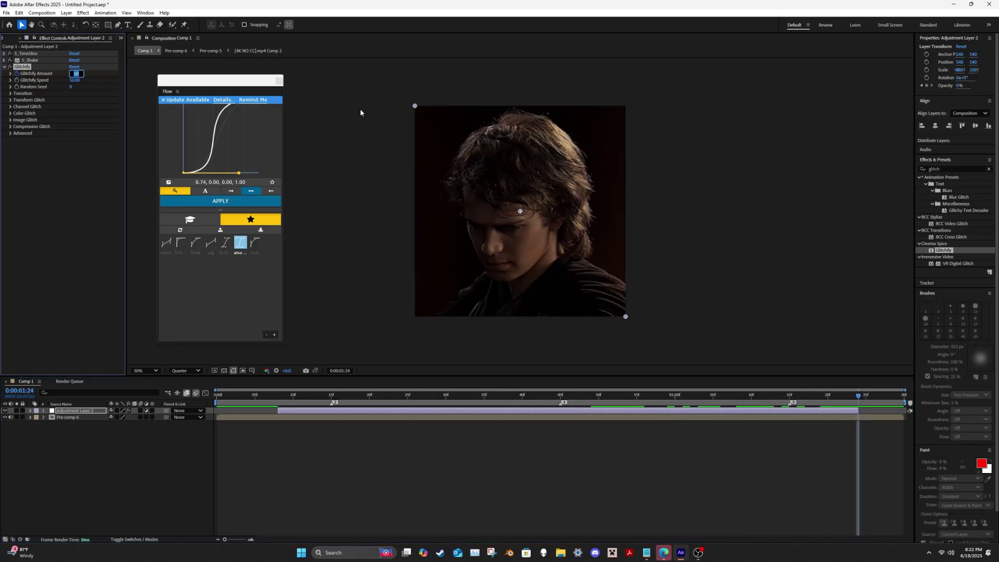
- Apply Easy Ease to the three Glitchify Amount keyframes and preview the transition
{"action": "key", "text": "u"}
{"action": "left_click_drag", "start_coordinate": [876, 442], "coordinate": [239, 428]}
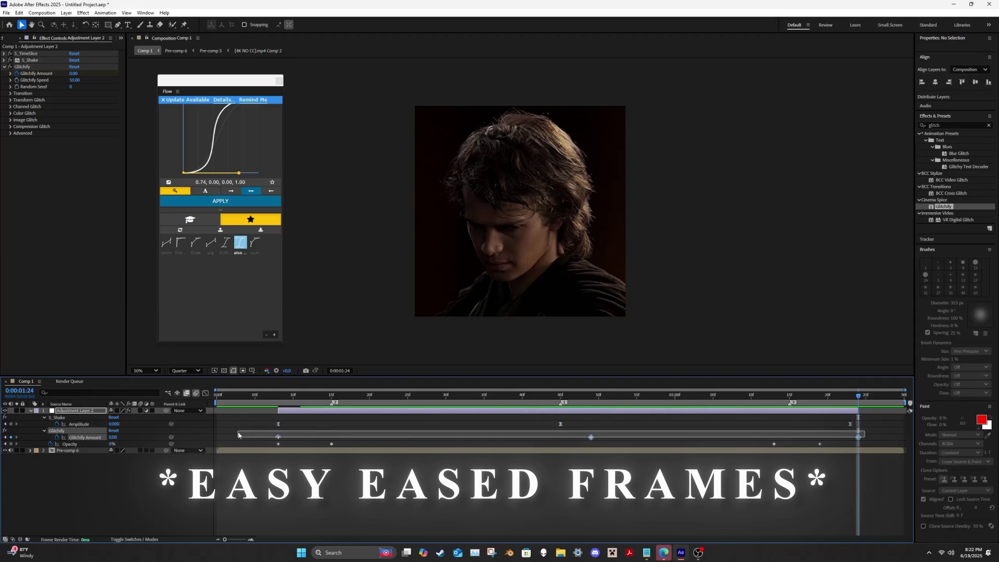
{"action": "key", "text": "F9"}
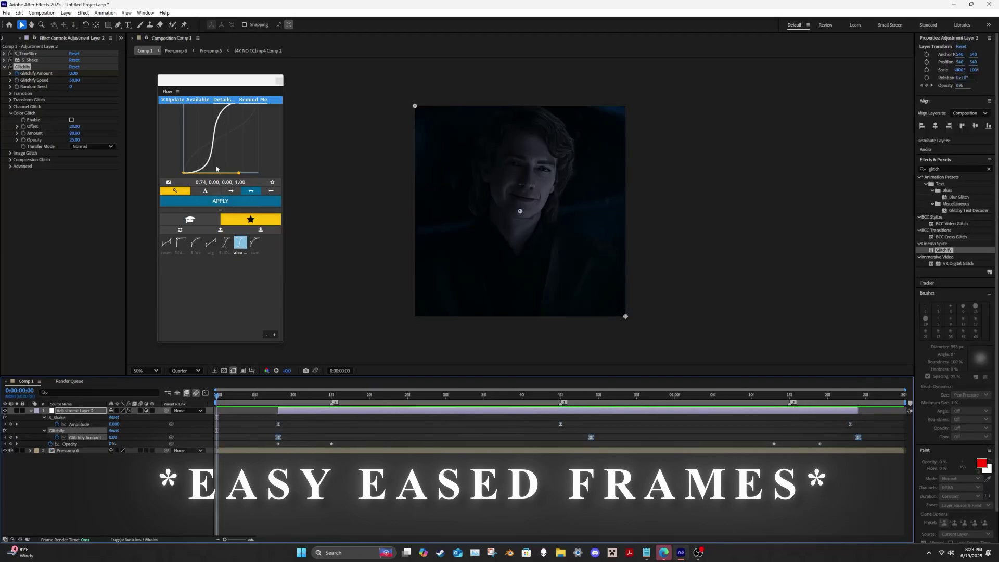
{"action": "key", "text": "space"}
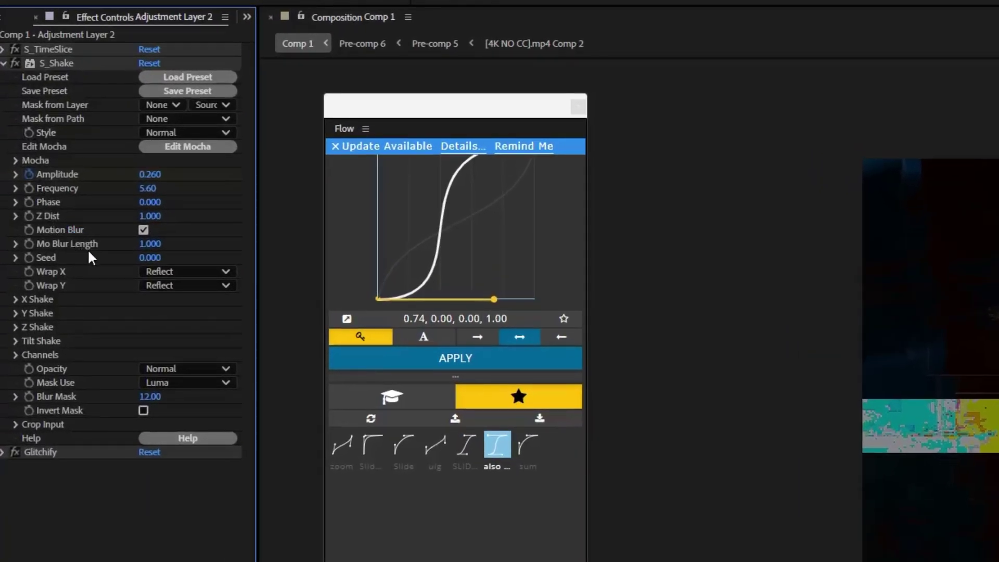
- Set the S_Shake Seed to 2 and preview the transition from the start
{"action": "left_click", "coordinate": [151, 257]}
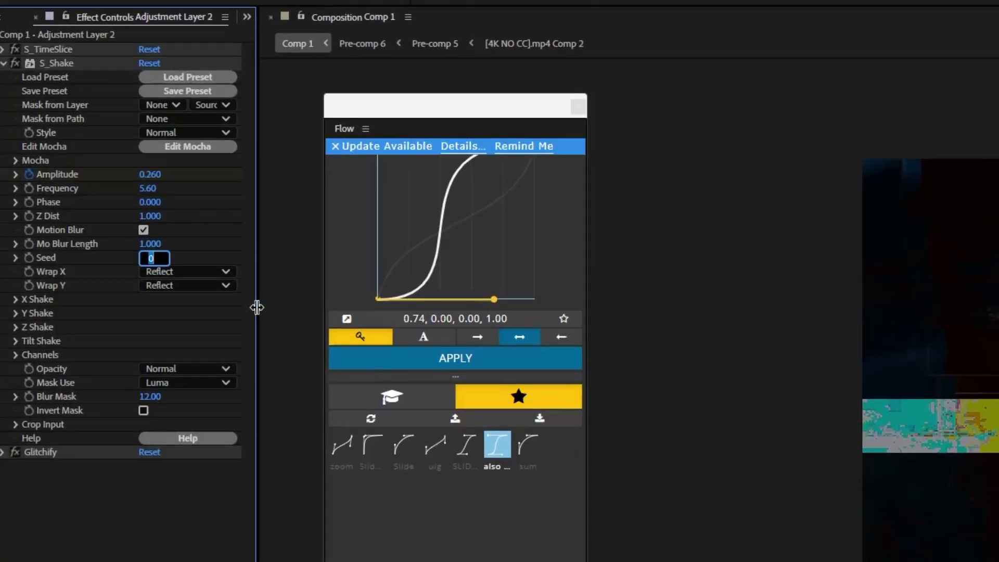
{"action": "key", "text": "Return"}
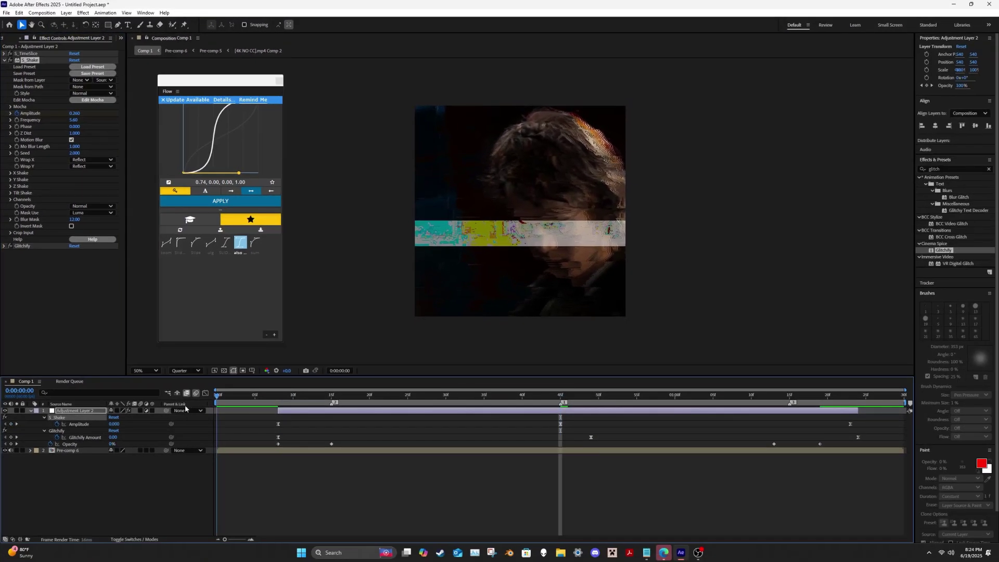
{"action": "key", "text": "space"}
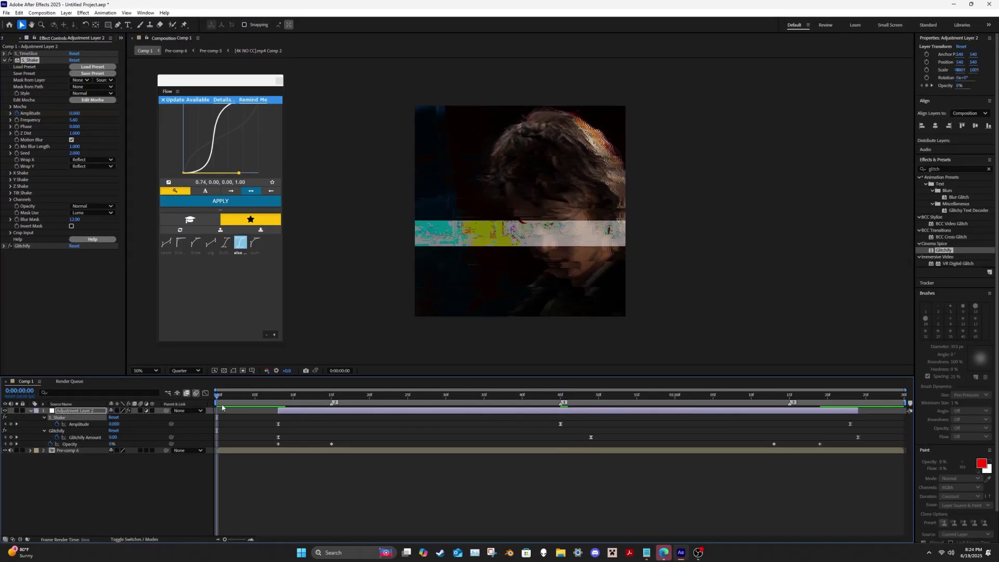